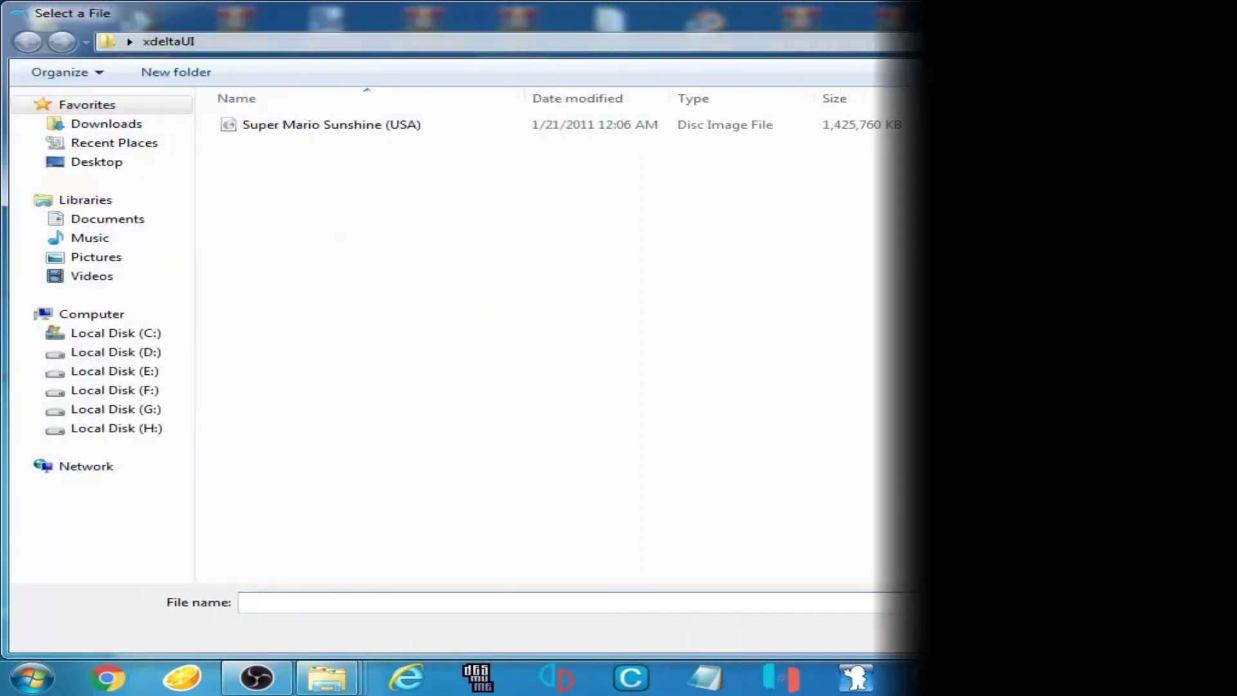
- Load the extensionless Super Mario Sunshine file in Dolphin under All Files; it fails with 'Failed to init core'
left_click(1064, 603)
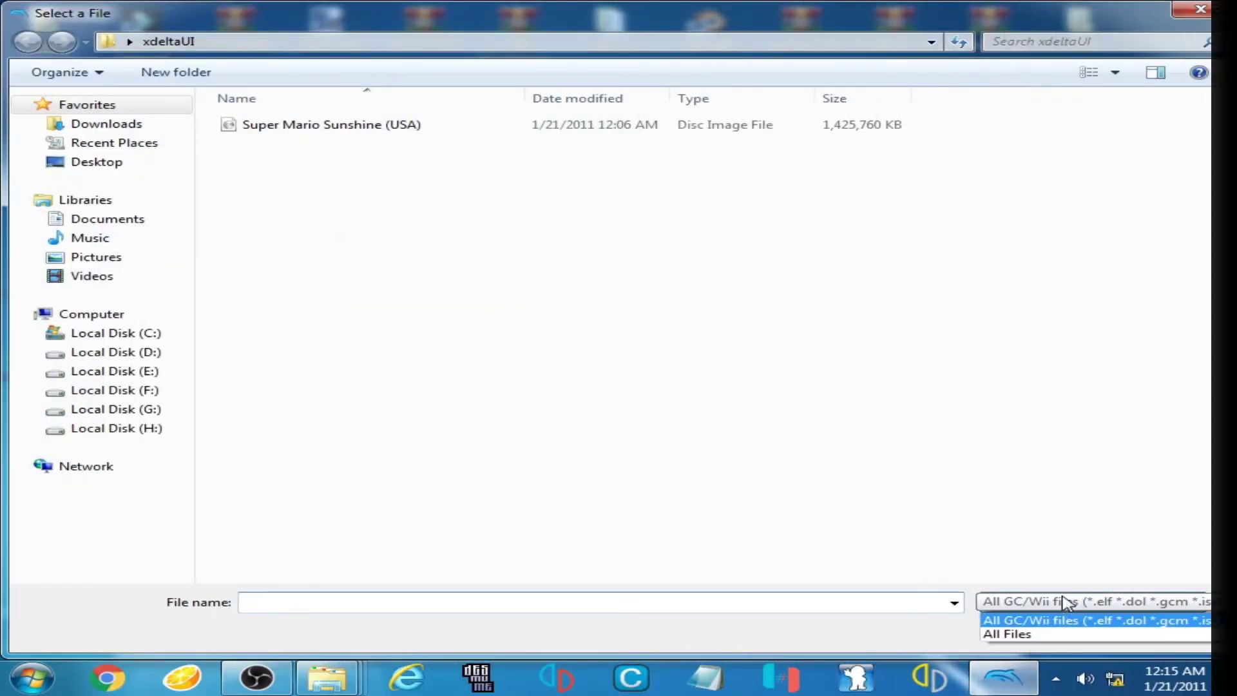
left_click(1031, 636)
left_click(281, 146)
double_click(281, 147)
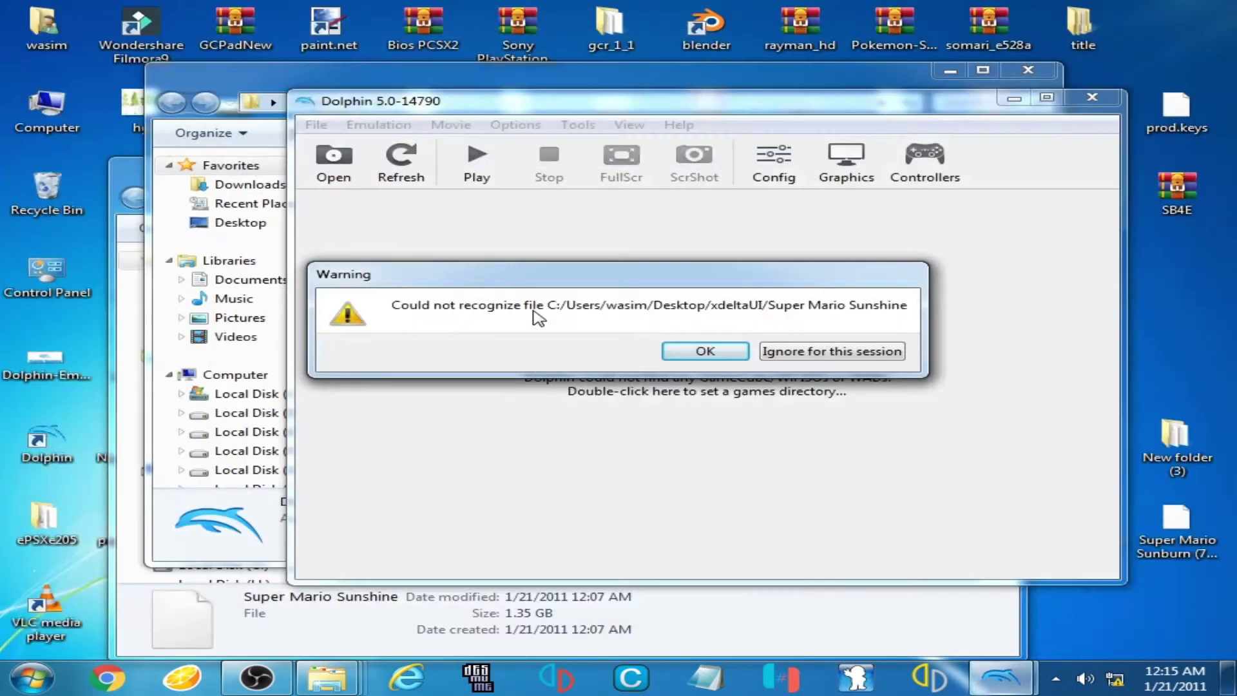
left_click(735, 351)
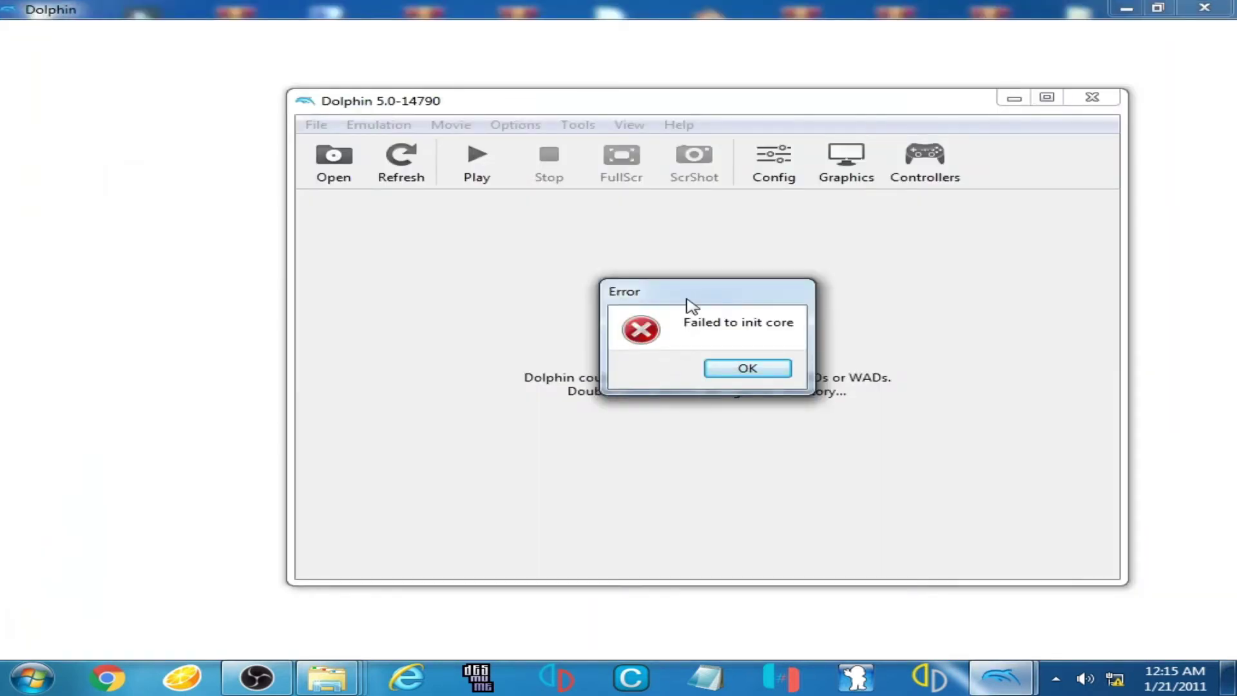
left_click_drag(686, 299, 553, 289)
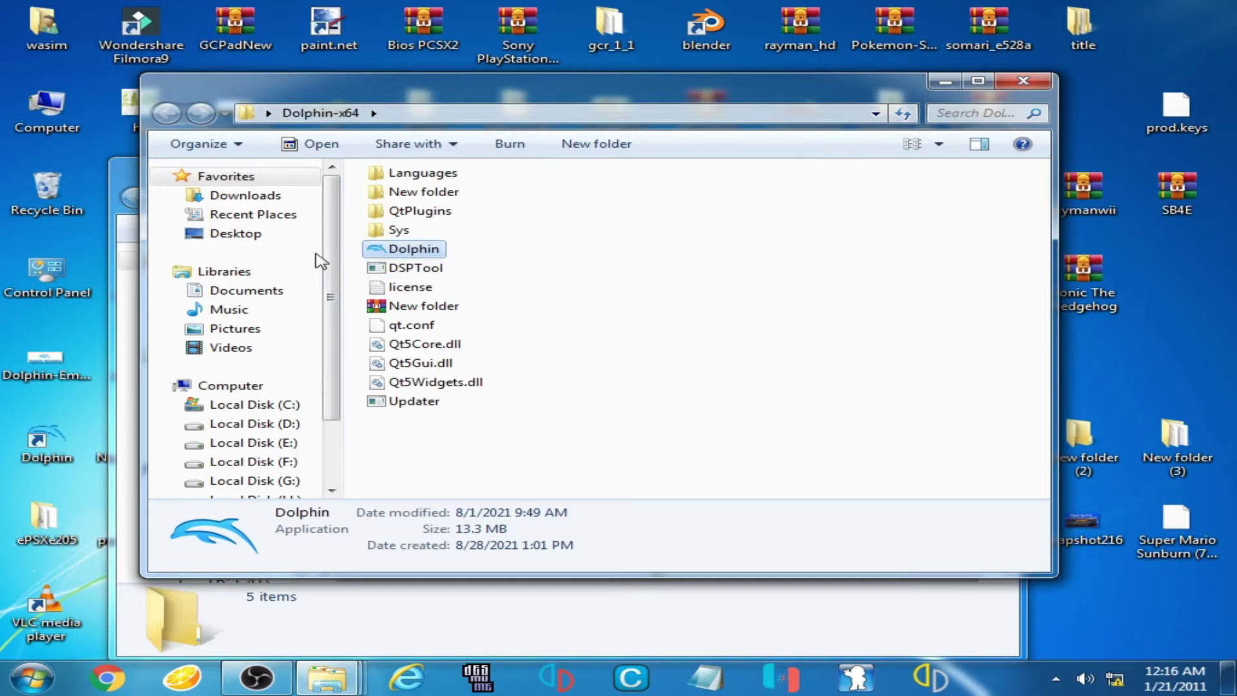
left_click(126, 173)
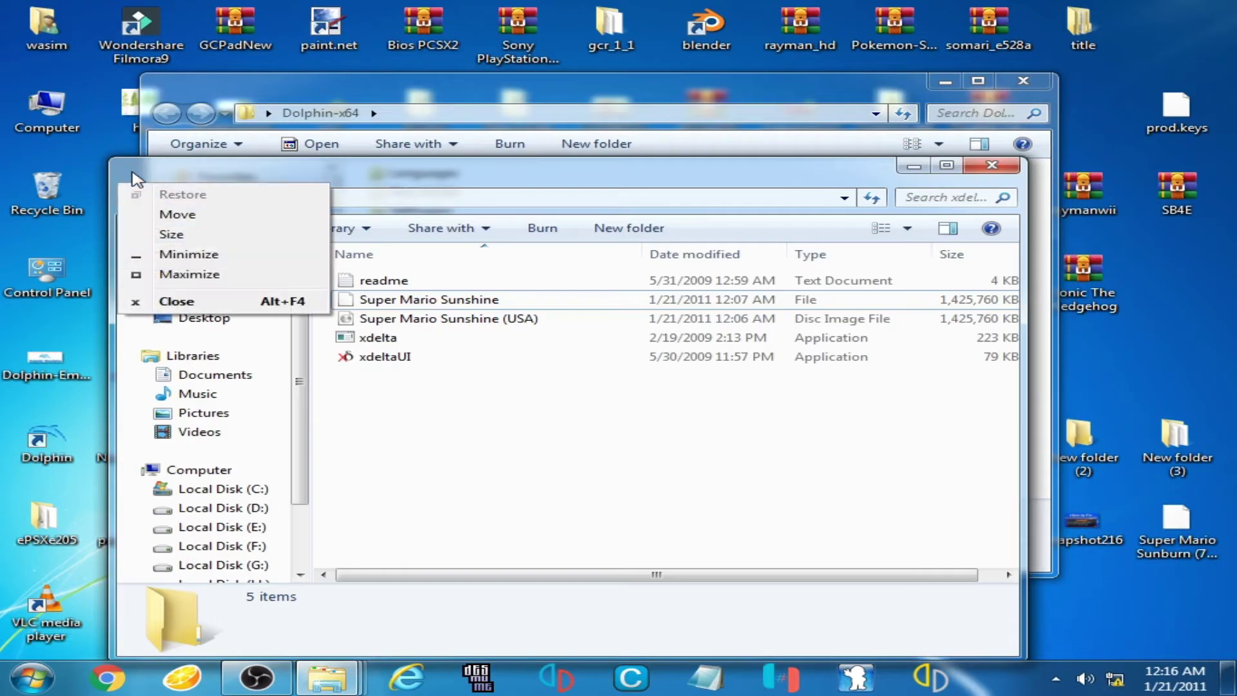
left_click(444, 420)
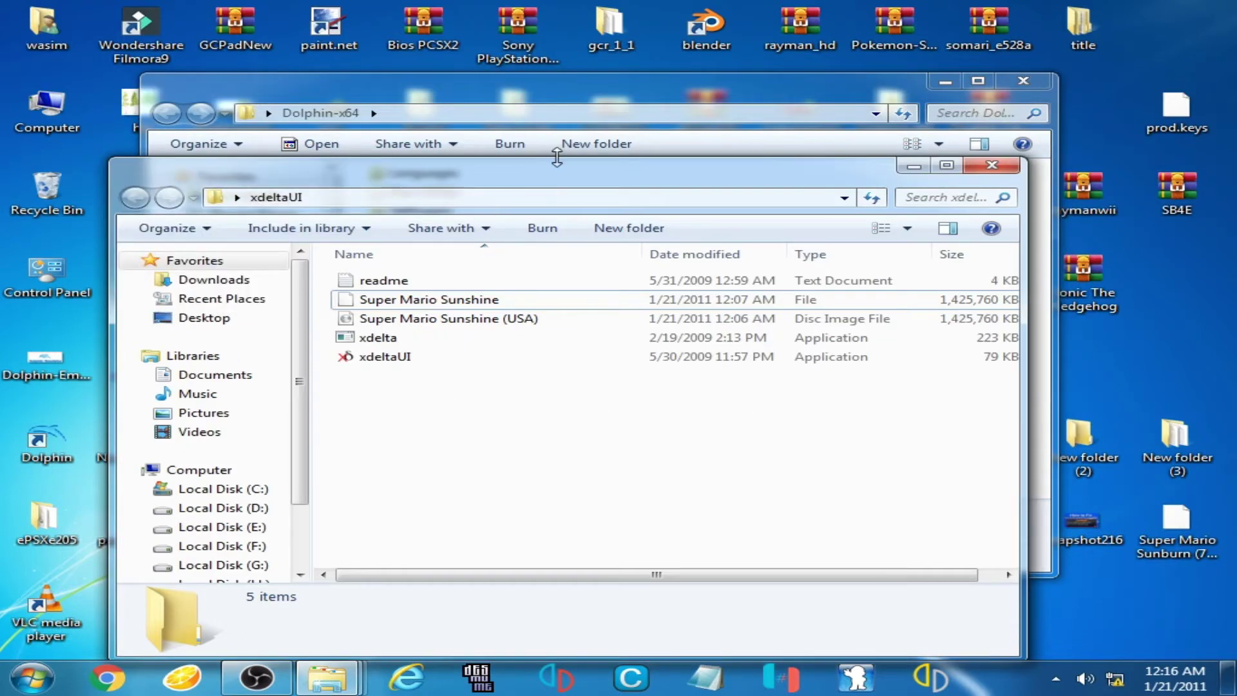
left_click_drag(563, 182, 636, 115)
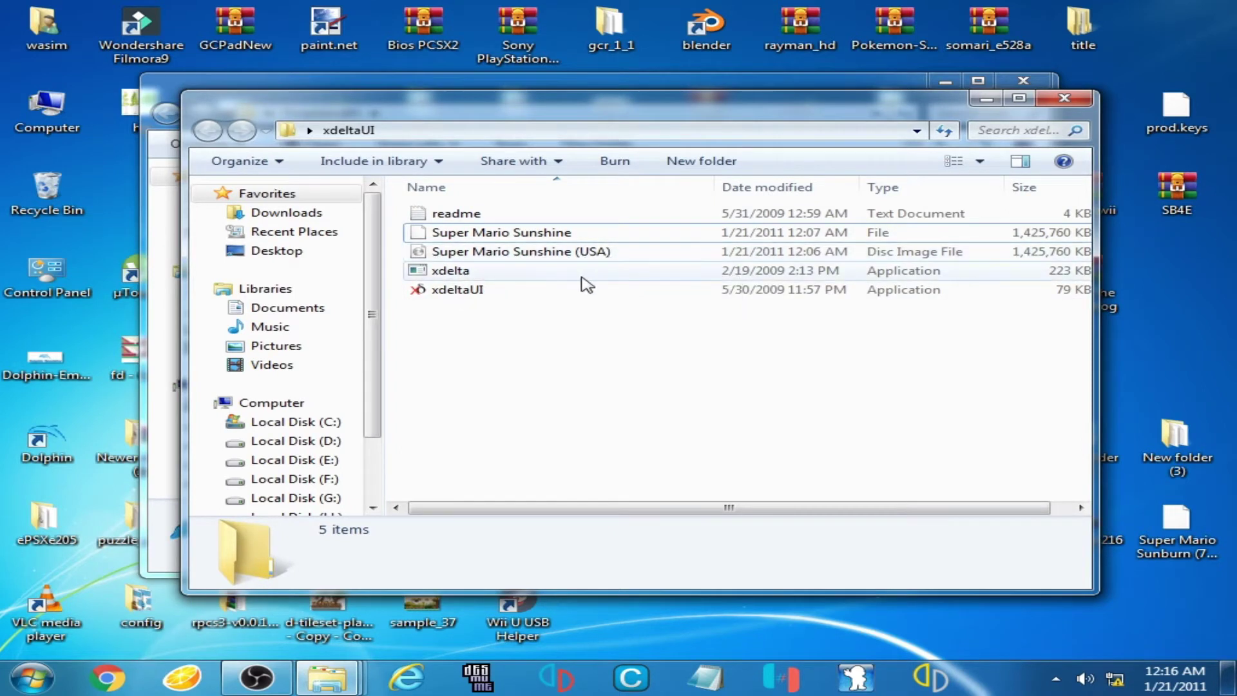
left_click_drag(710, 122, 668, 134)
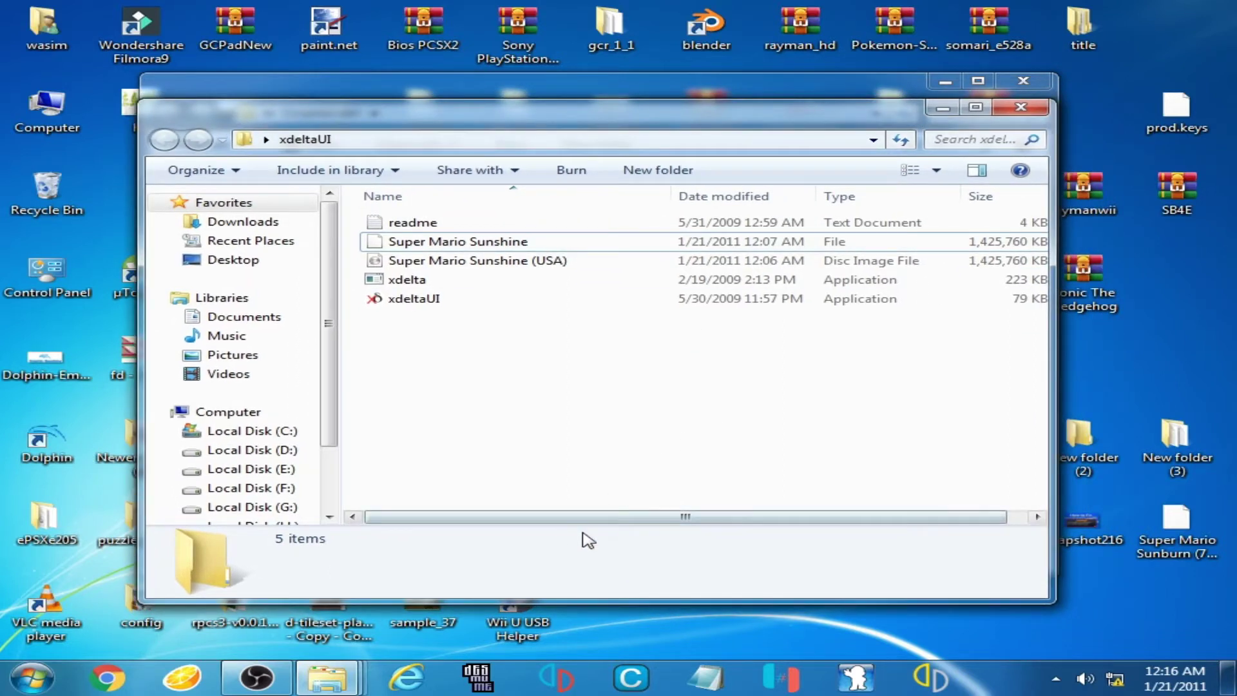
left_click_drag(580, 517, 789, 518)
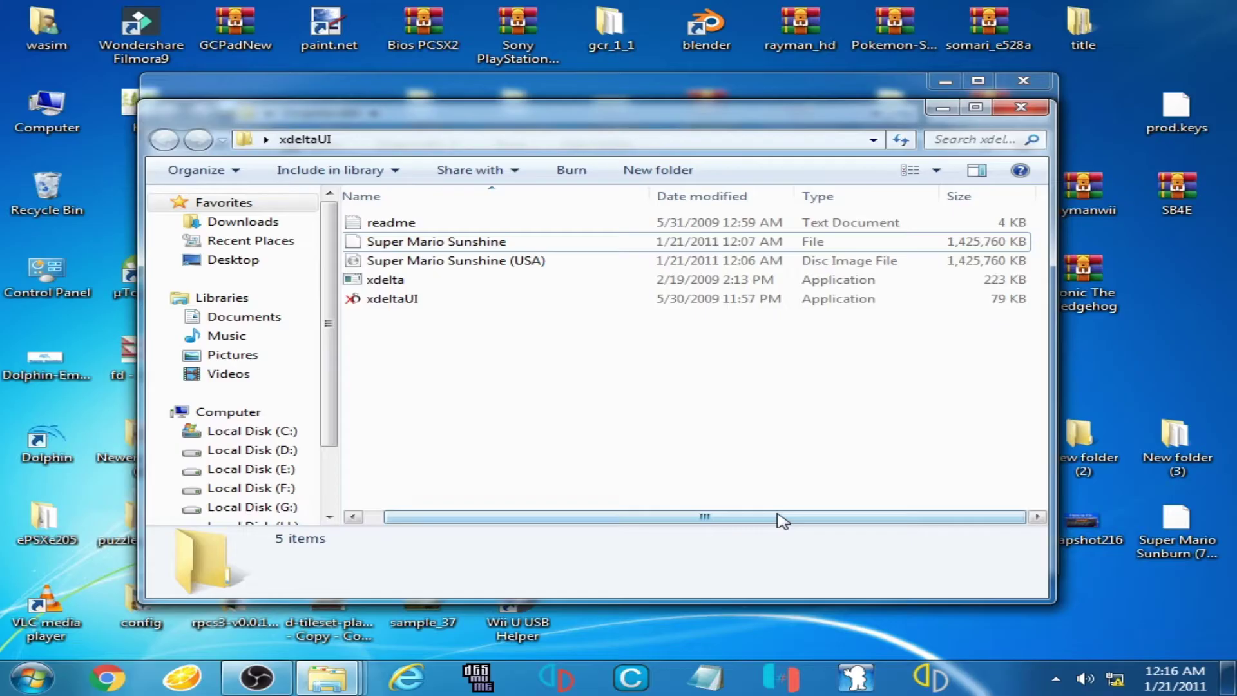
left_click_drag(781, 519, 737, 520)
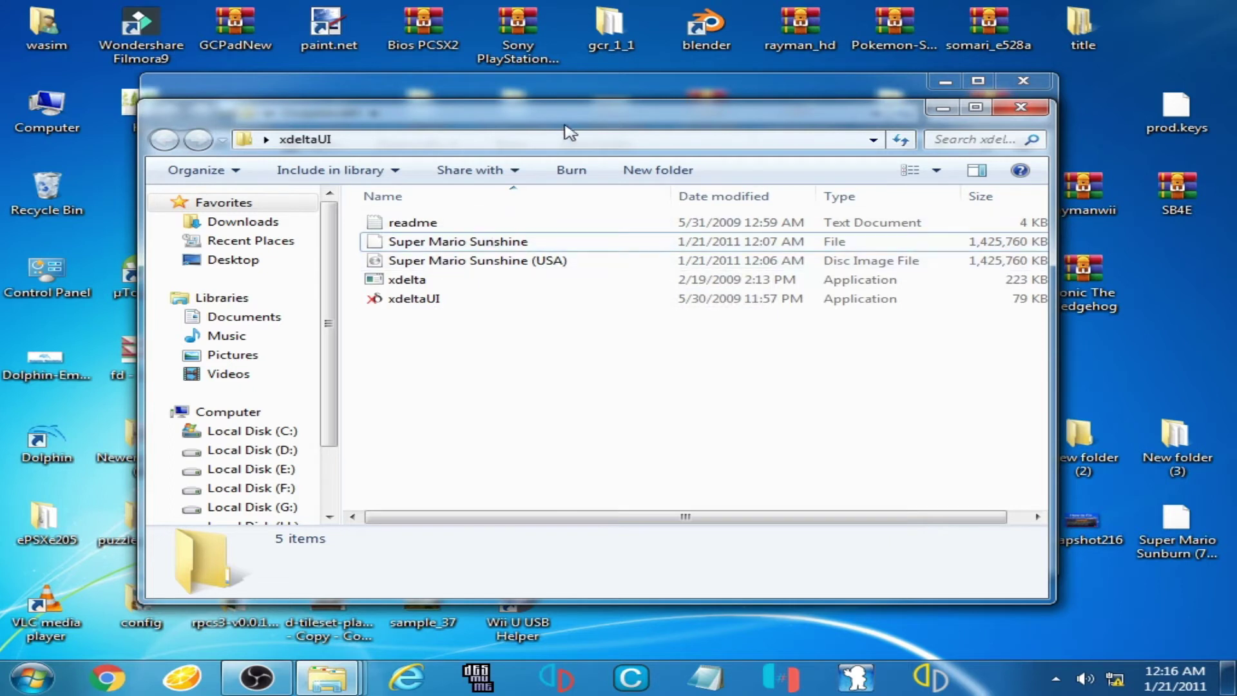
left_click(547, 79)
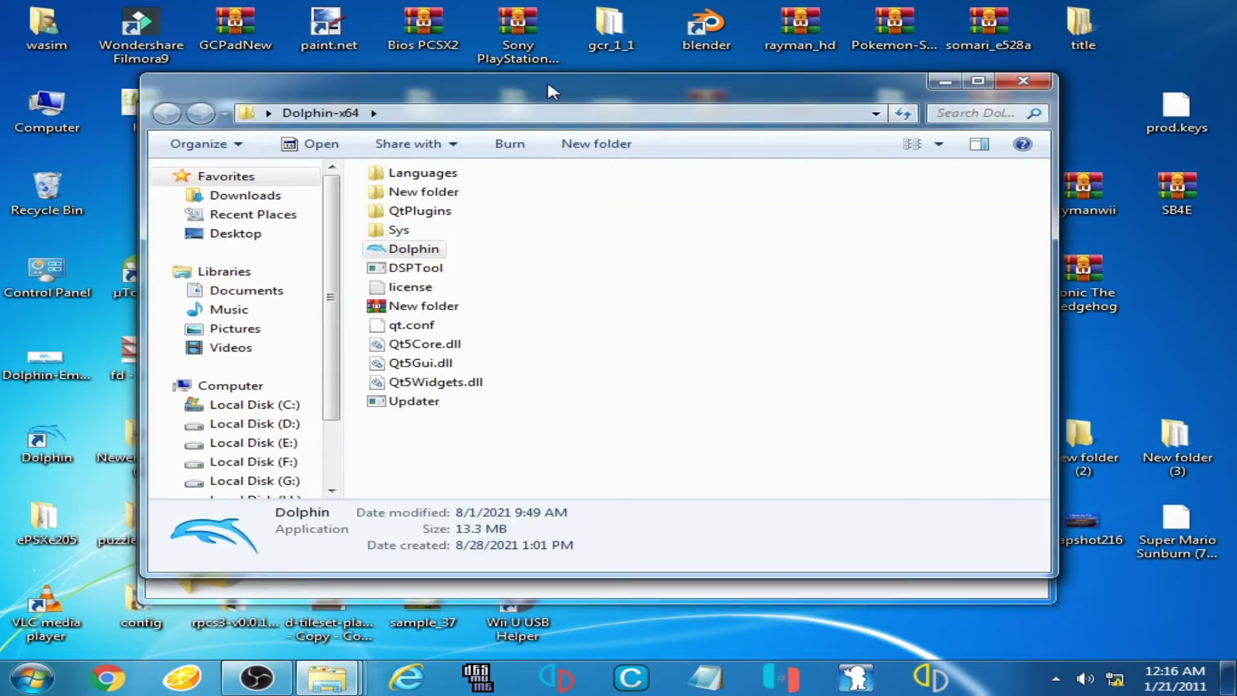
- Launch Dolphin and retry the extensionless Super Mario Sunshine file with the All Files filter
double_click(432, 258)
left_click(333, 161)
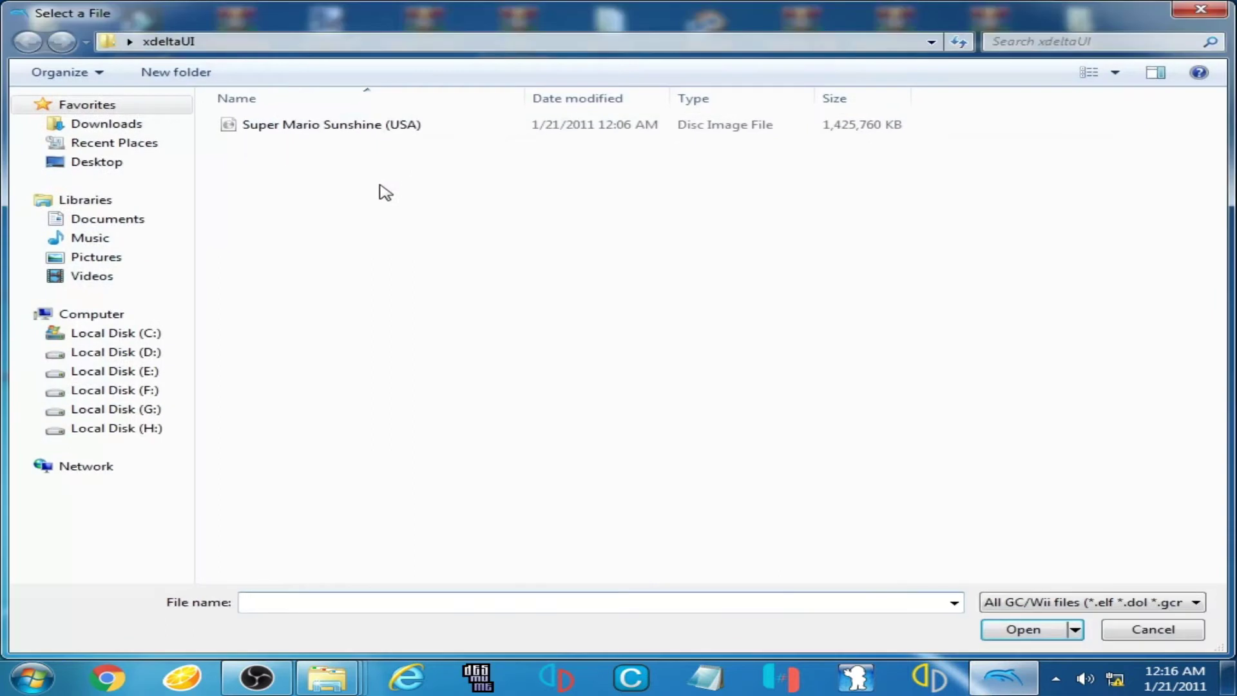
left_click(1067, 602)
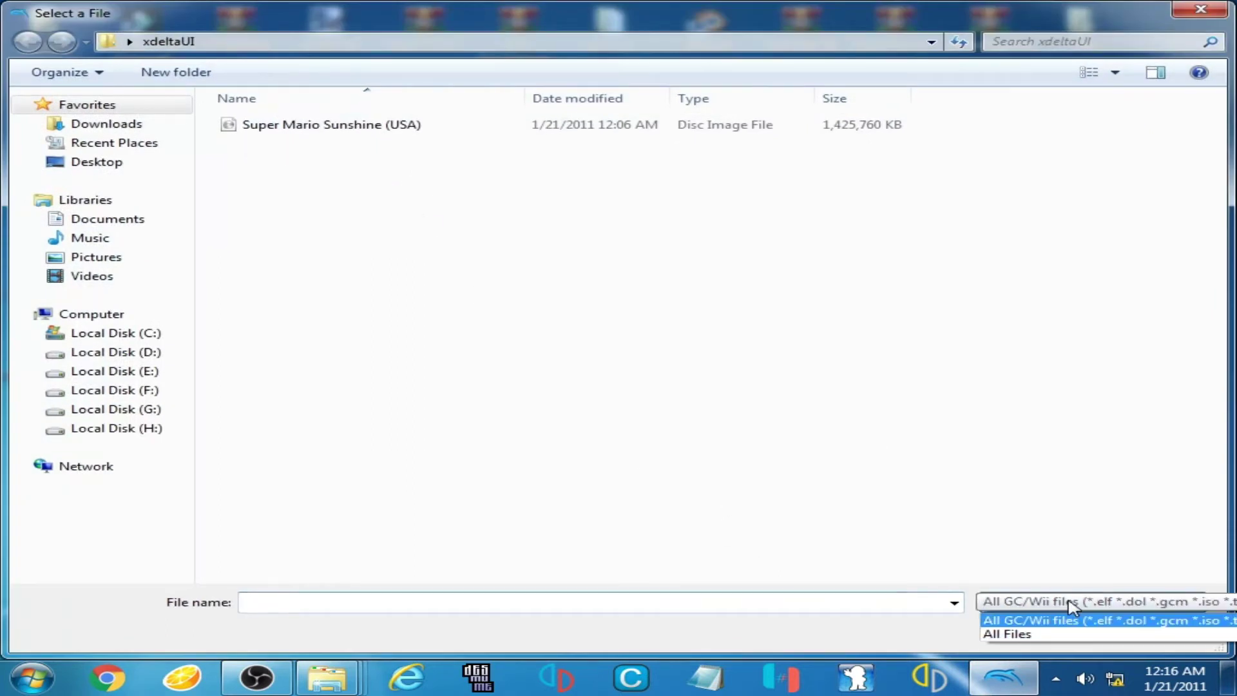
left_click(1031, 637)
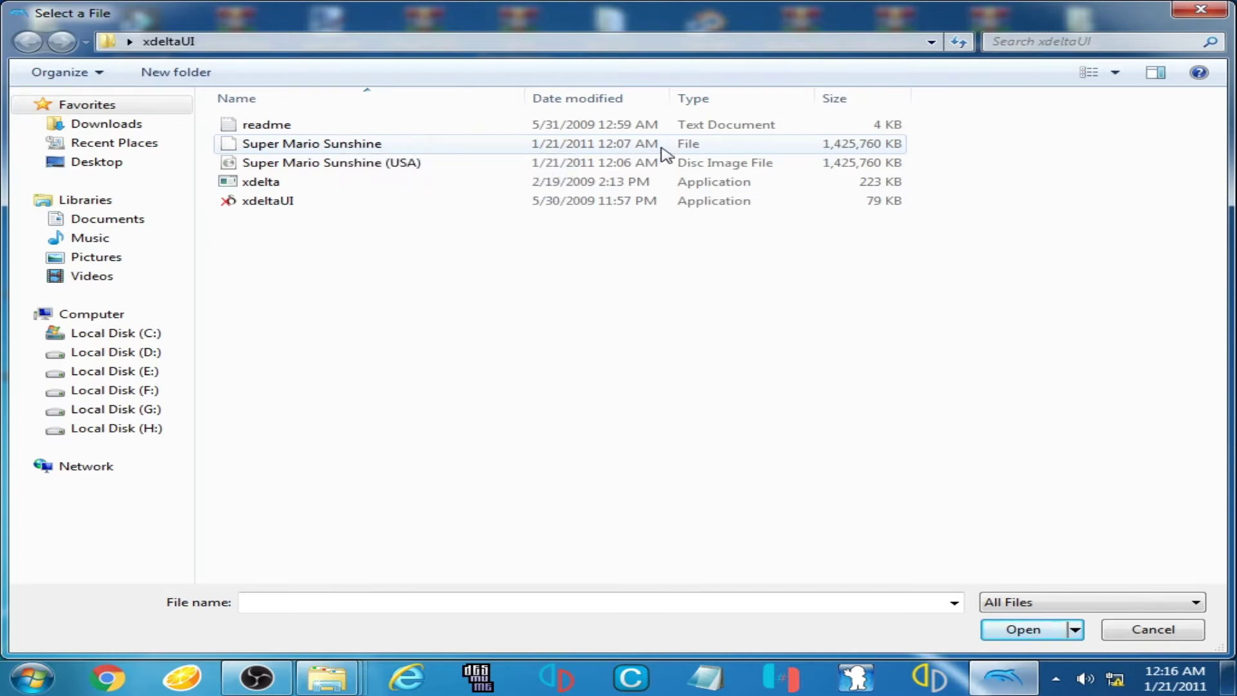
double_click(662, 144)
- Dismiss the unrecognised-file warning and the core error, then bring up the game file chooser again
left_click(717, 354)
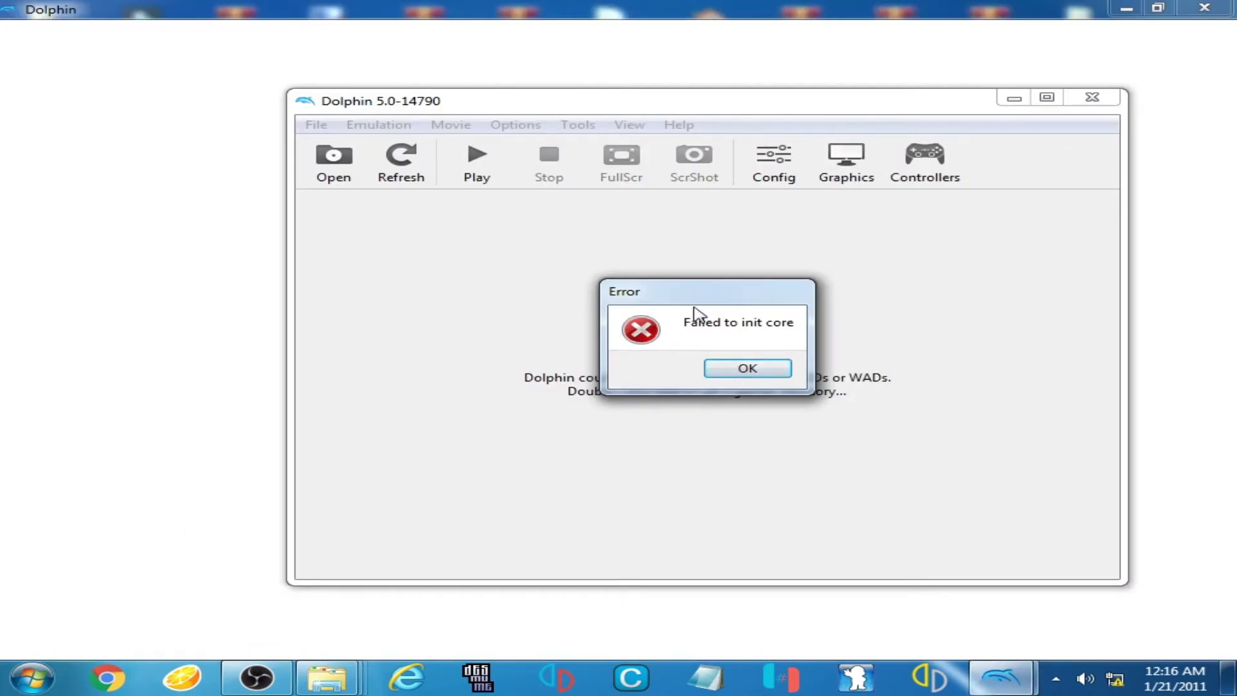
left_click_drag(694, 308, 645, 290)
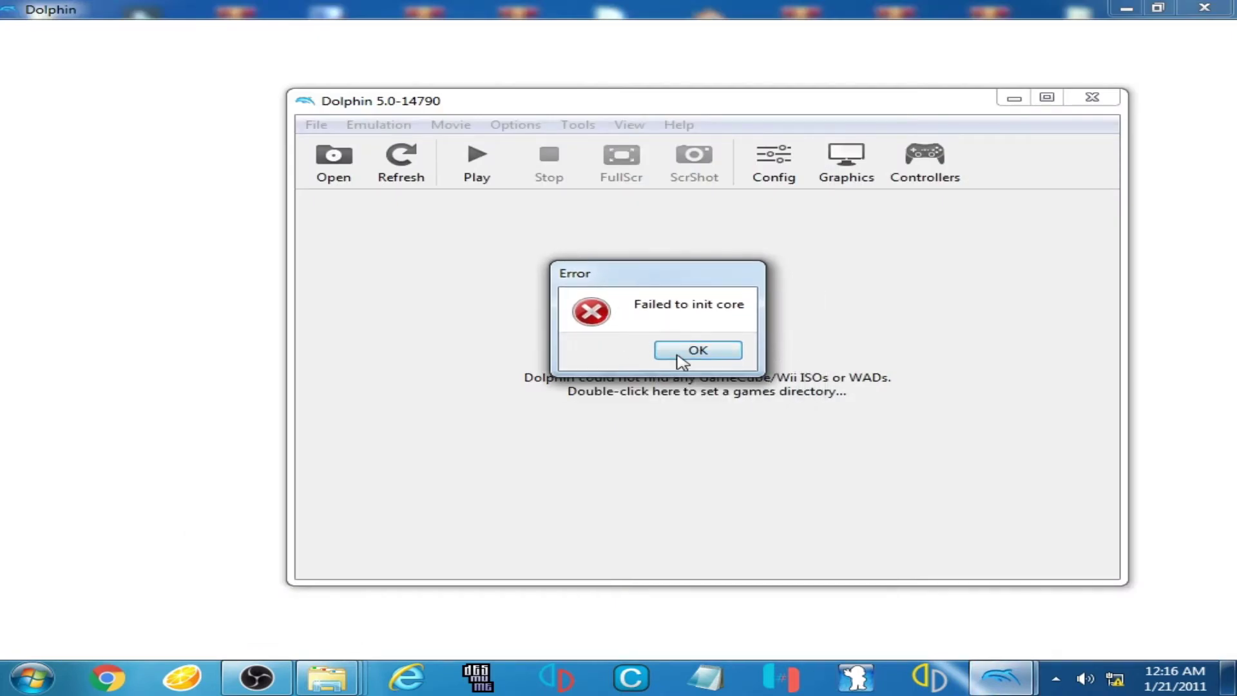
left_click(698, 352)
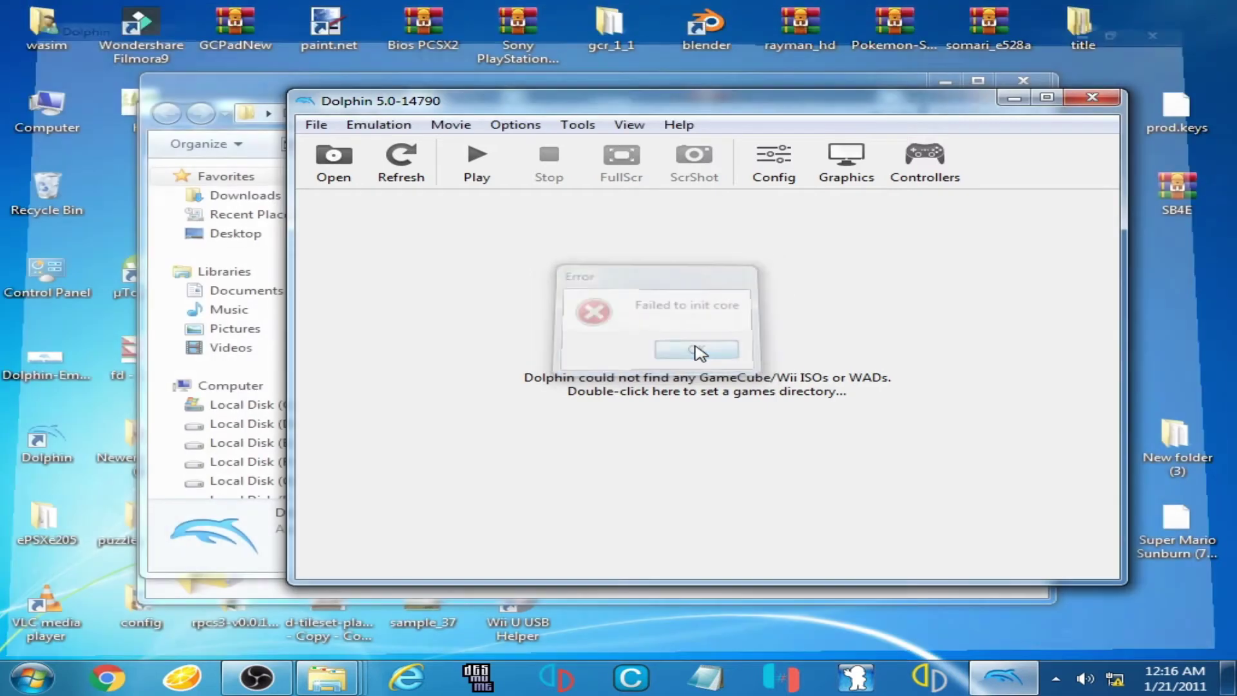
left_click(332, 175)
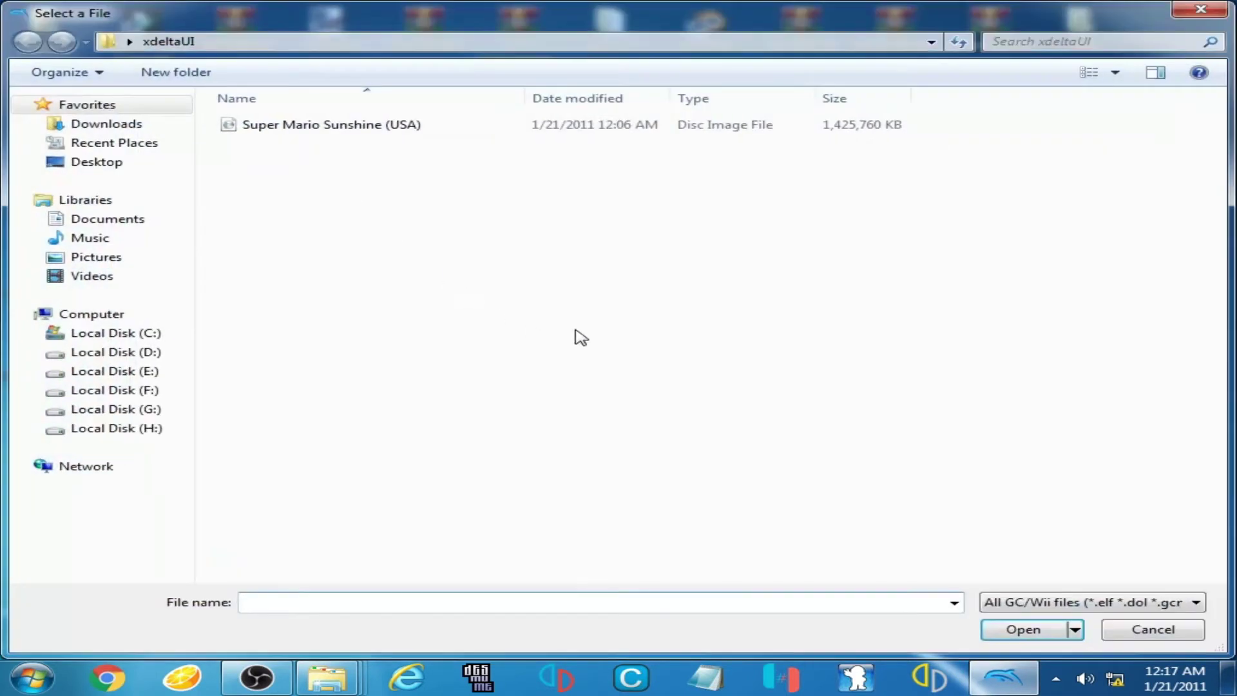
- Boot the Super Mario Sunshine (USA) disc image to its intro, then stop emulation
double_click(326, 126)
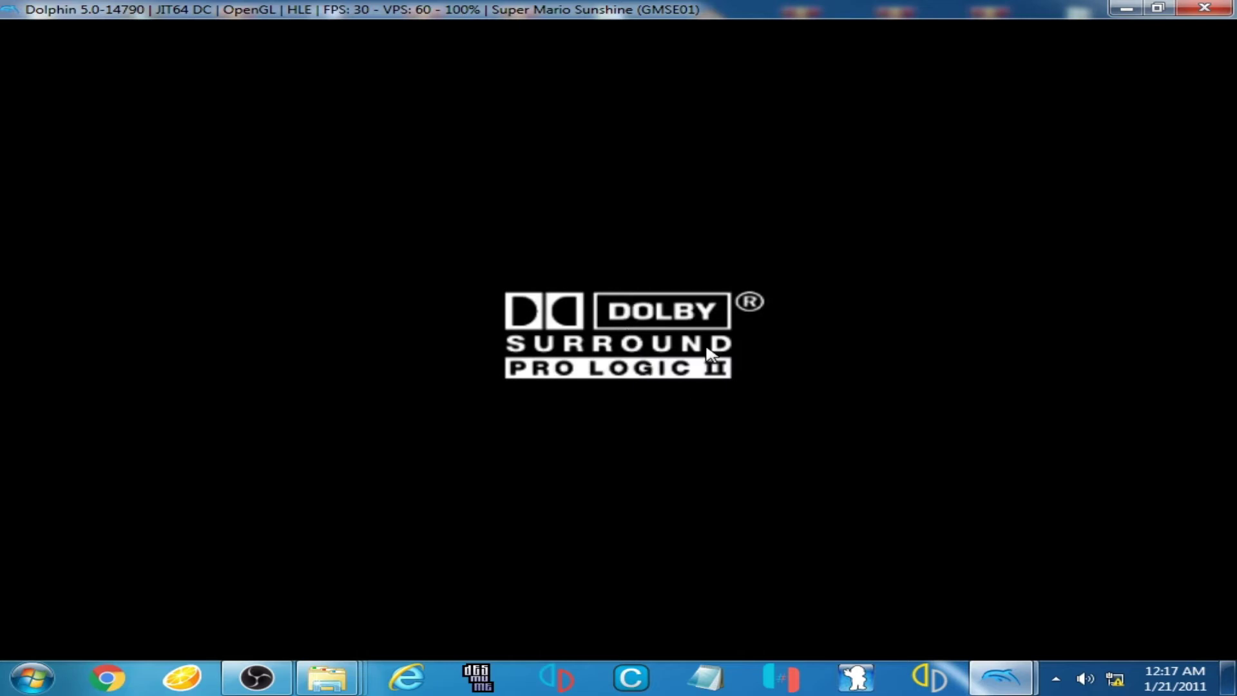
left_click(1204, 8)
left_click(652, 362)
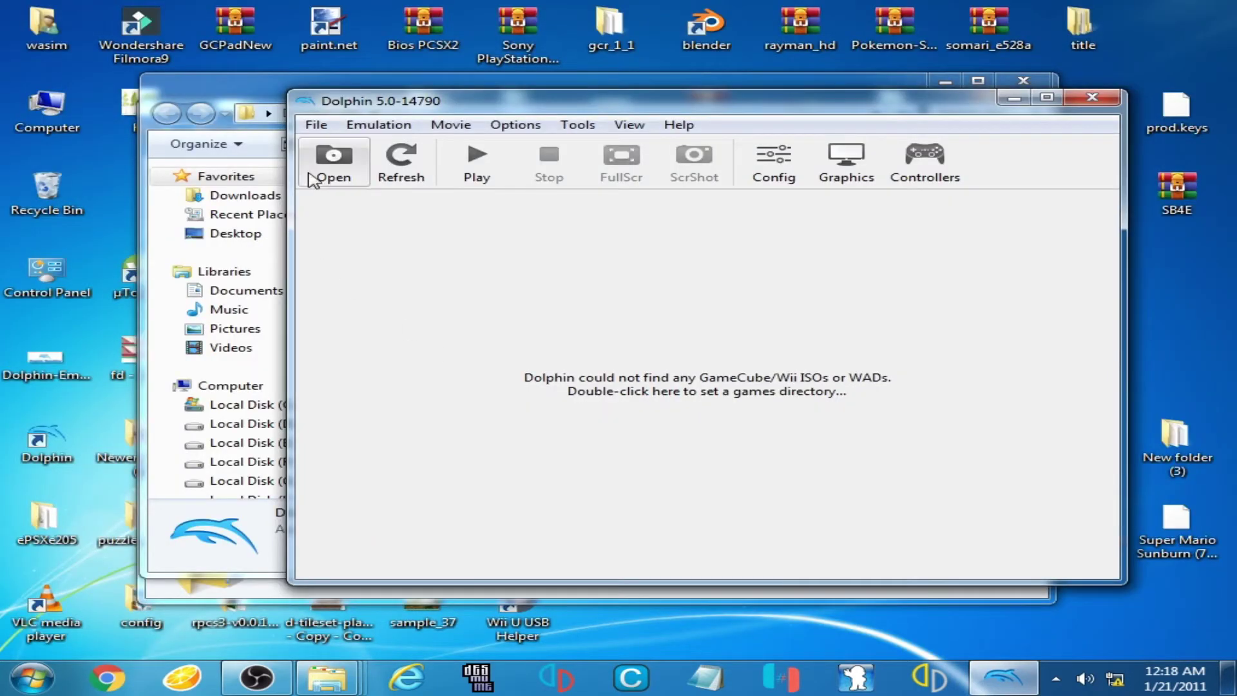
- Close the Dolphin emulator and bring the xdeltaUI folder window forward
left_click(276, 94)
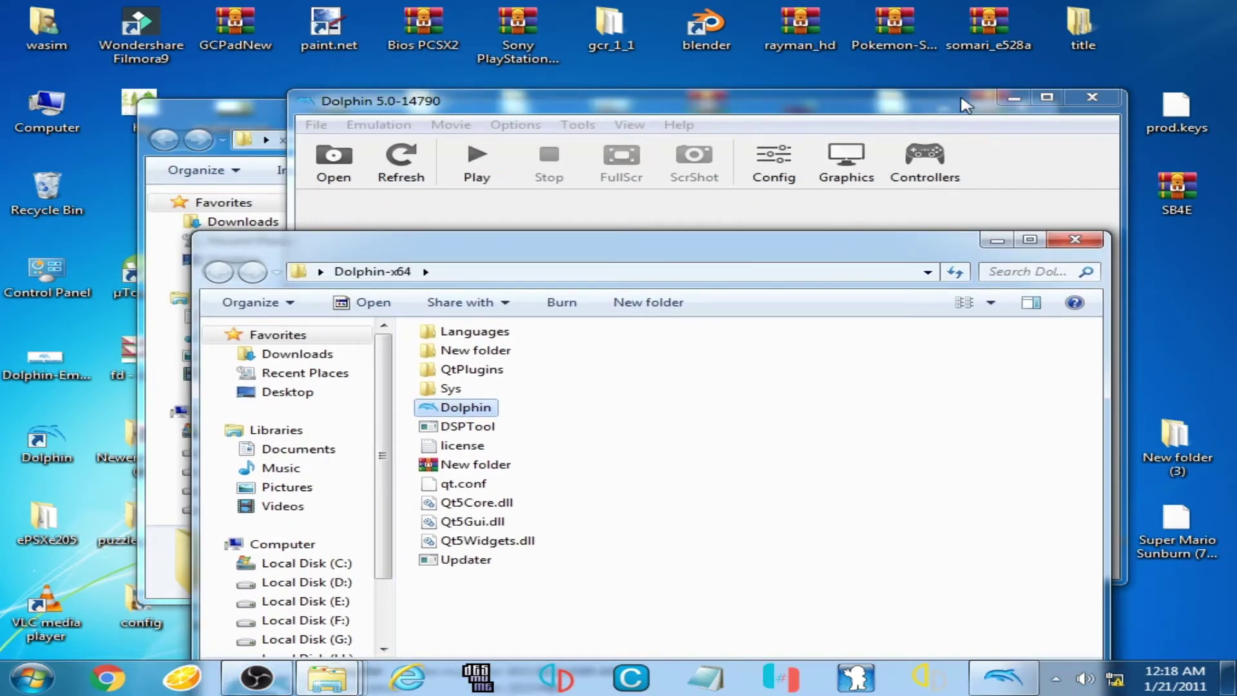
left_click(1092, 97)
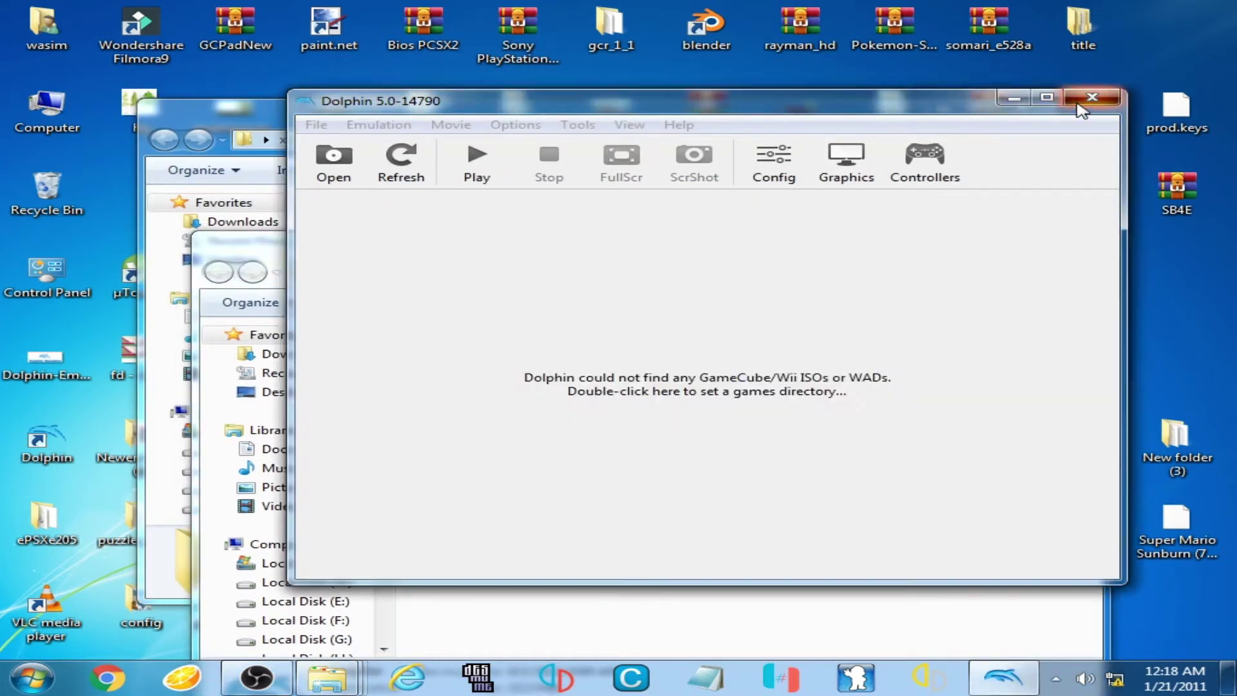
left_click(372, 127)
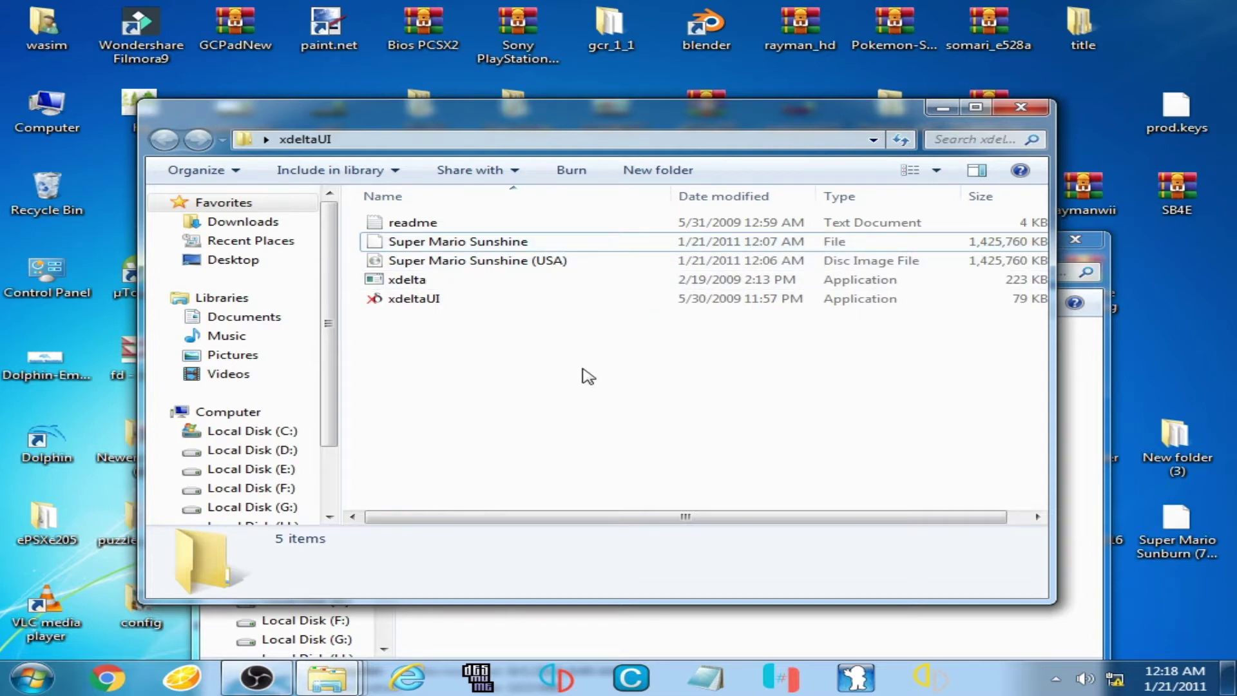
- Switch to the WiiBaFu-1.1-Win32 folder and launch WiiBaFu.exe
mouse_move(327, 677)
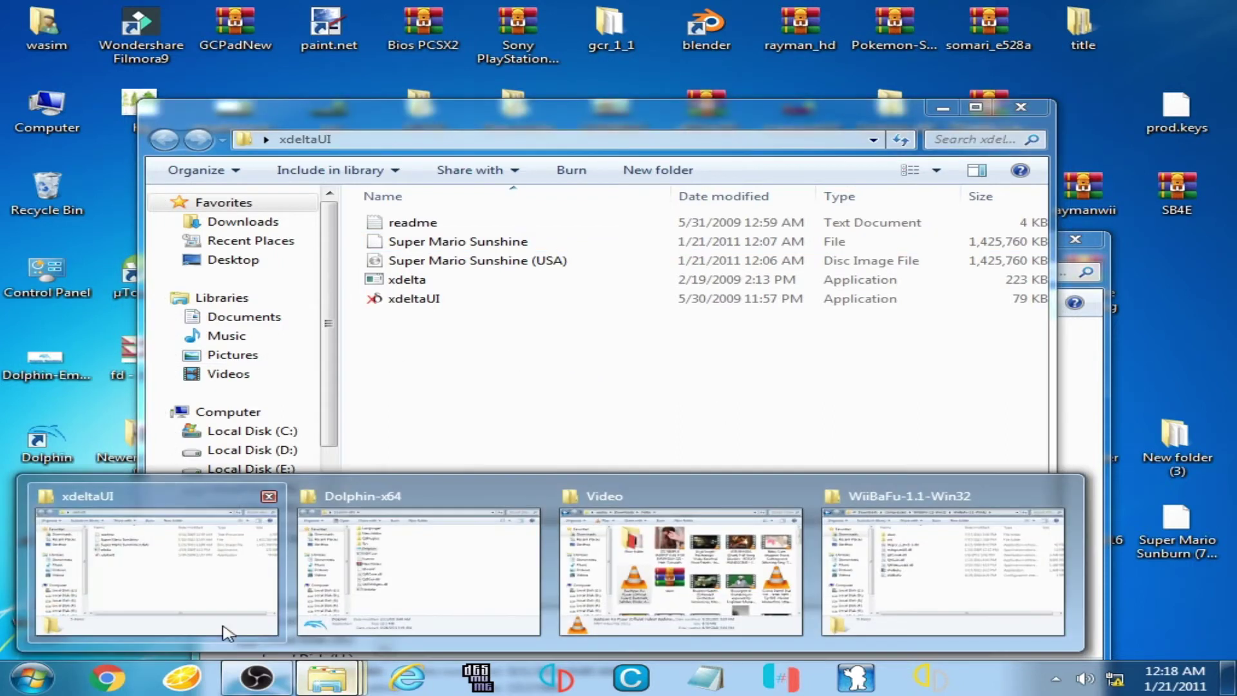
mouse_move(394, 563)
mouse_move(1024, 582)
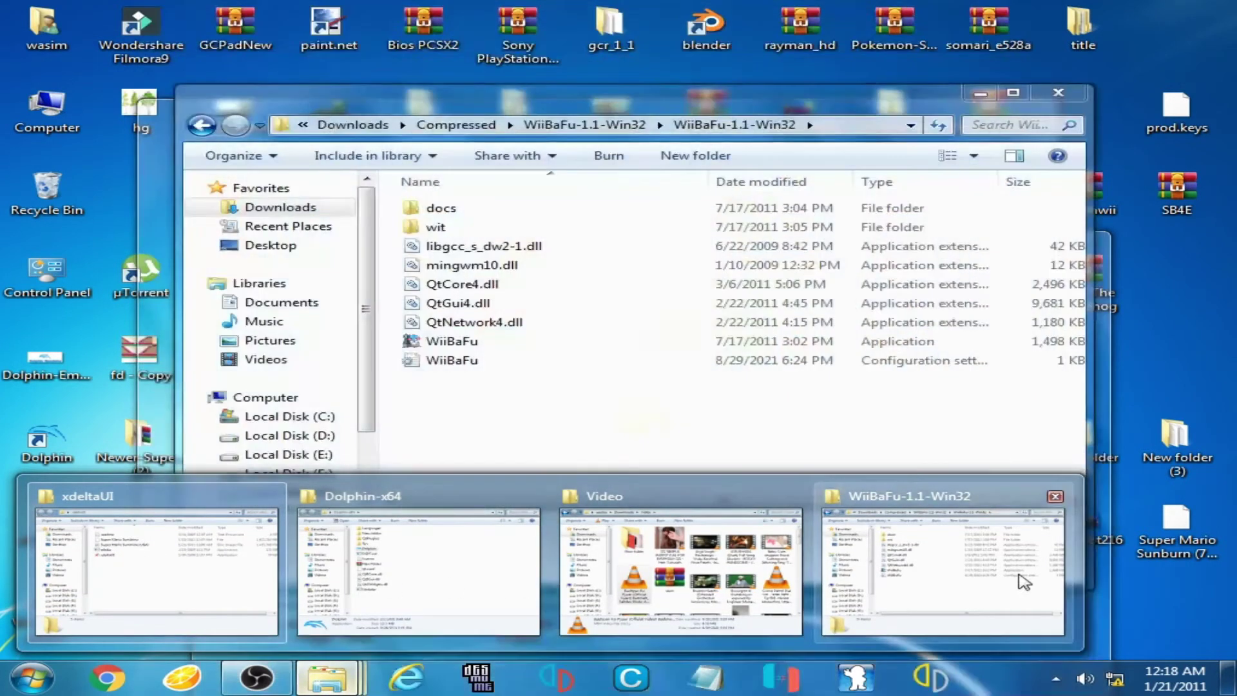
left_click(977, 583)
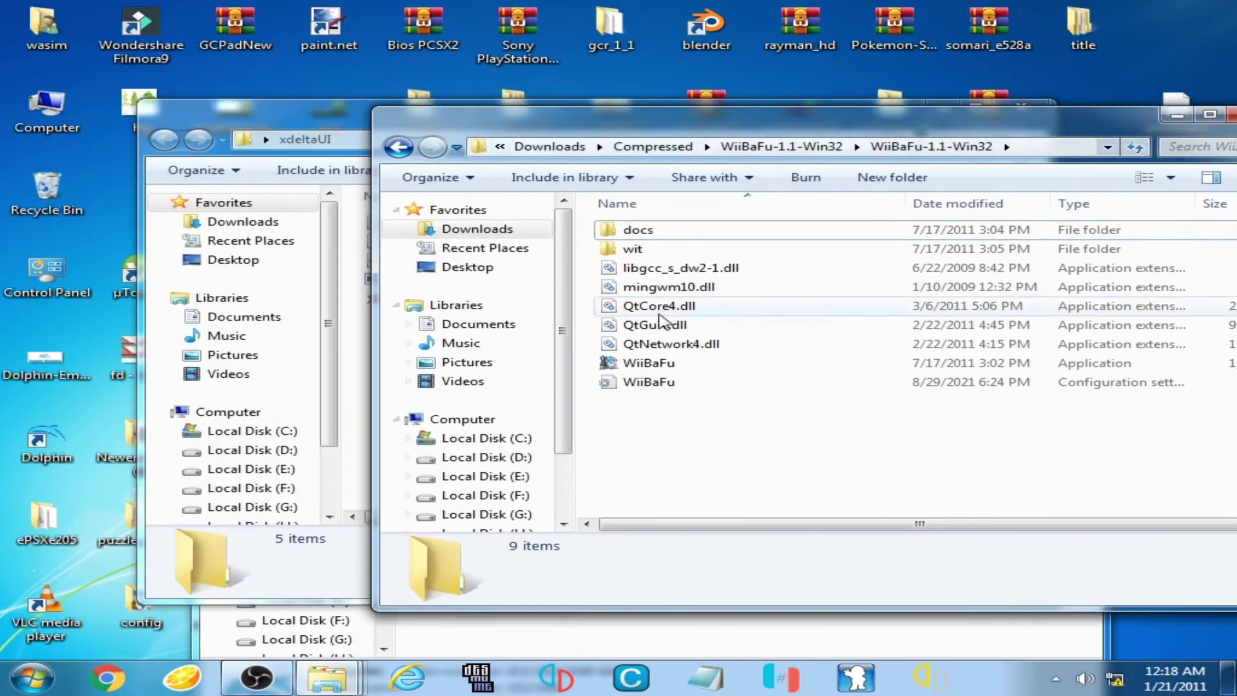
double_click(657, 362)
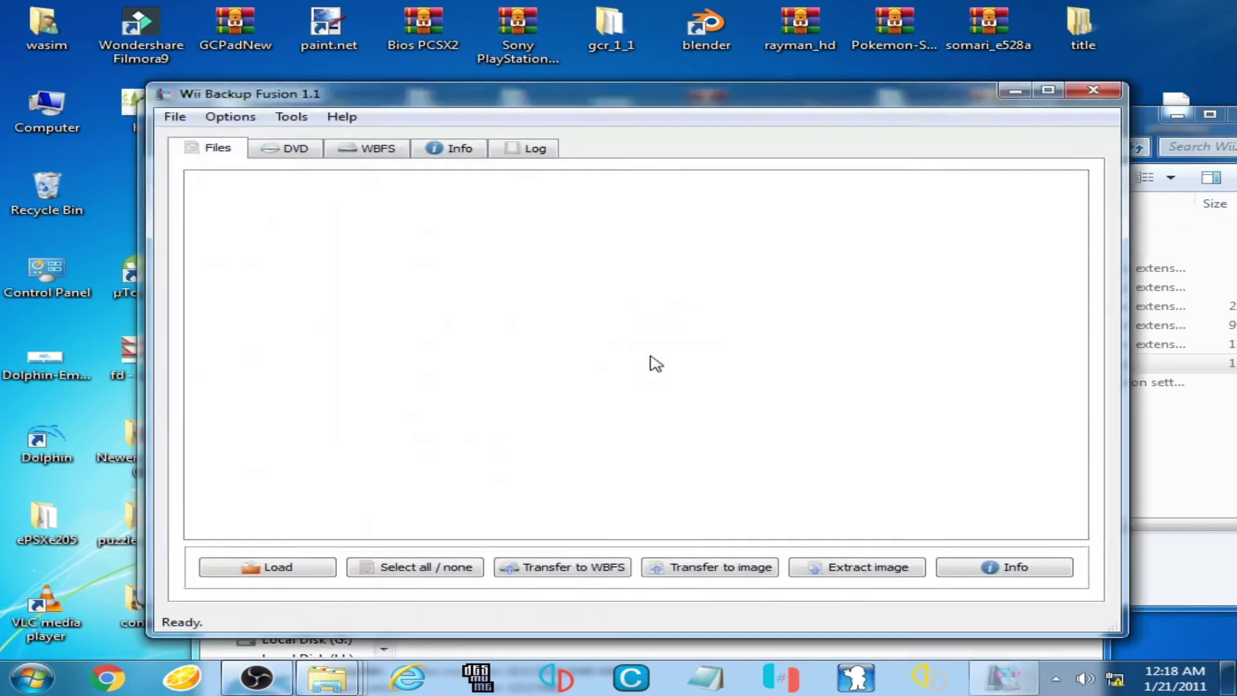
- Start a game Load in Wii Backup Fusion and browse the picker to Desktop, with xdeltaUI selected
left_click(287, 570)
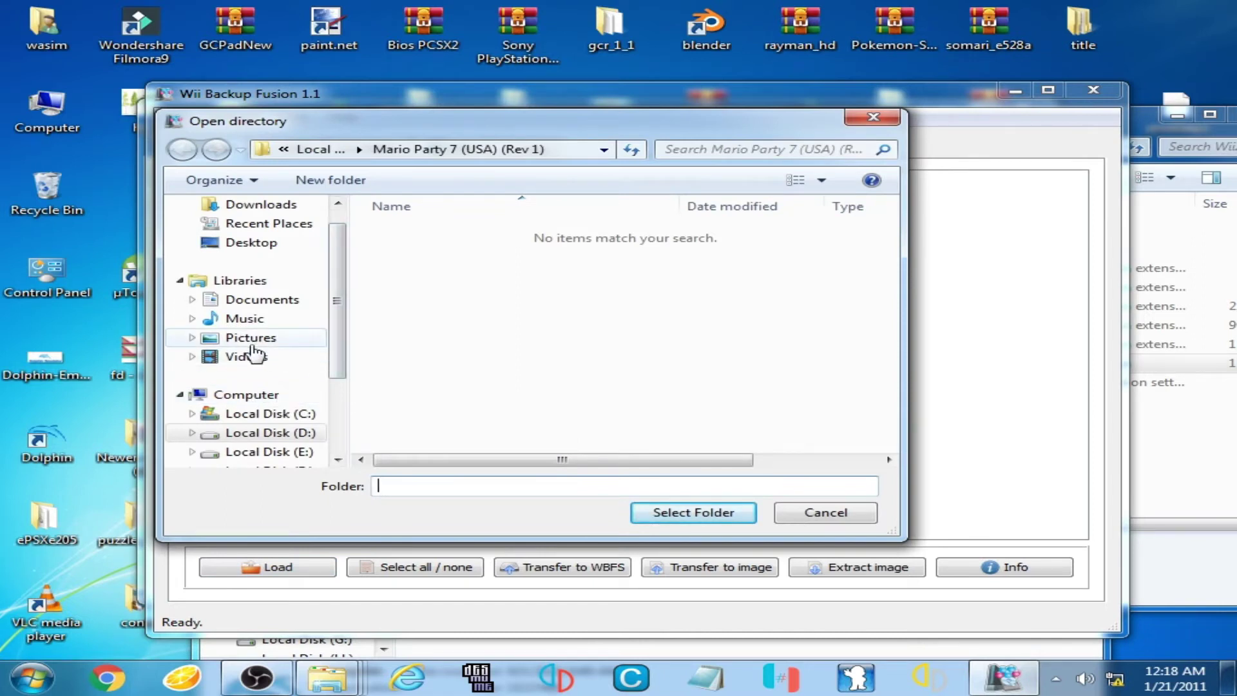
left_click(268, 230)
left_click(268, 242)
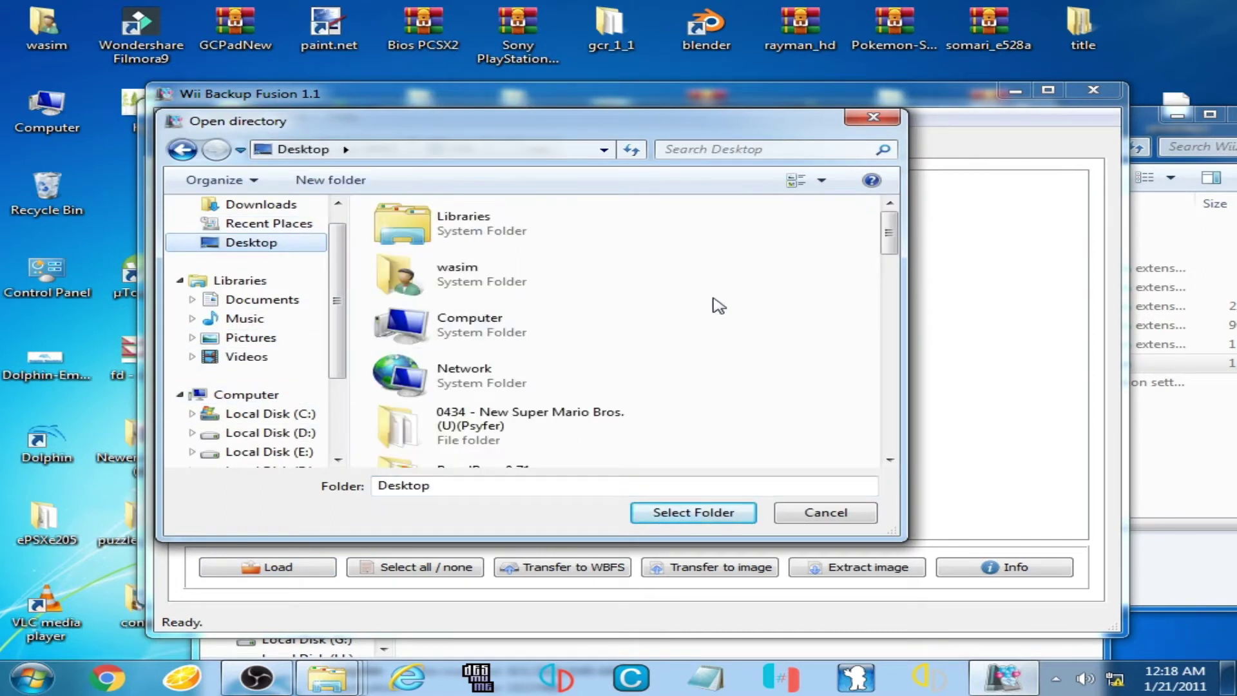
left_click_drag(890, 225, 893, 427)
double_click(541, 450)
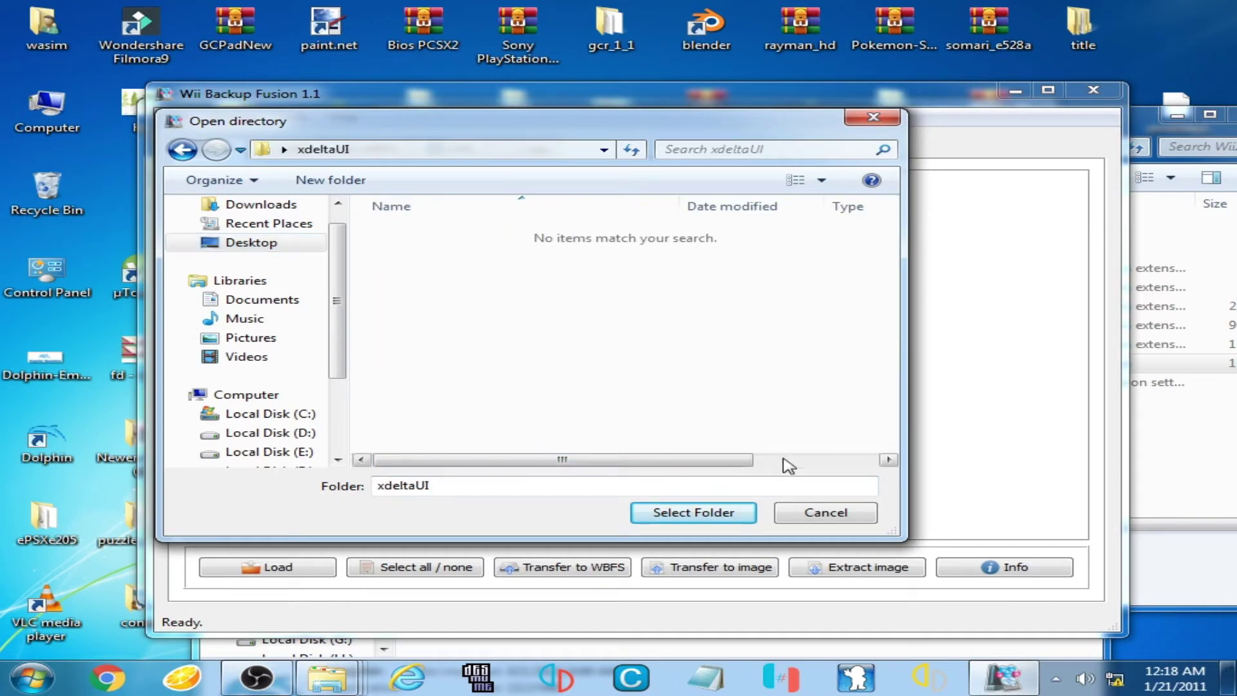
key("BackSpace")
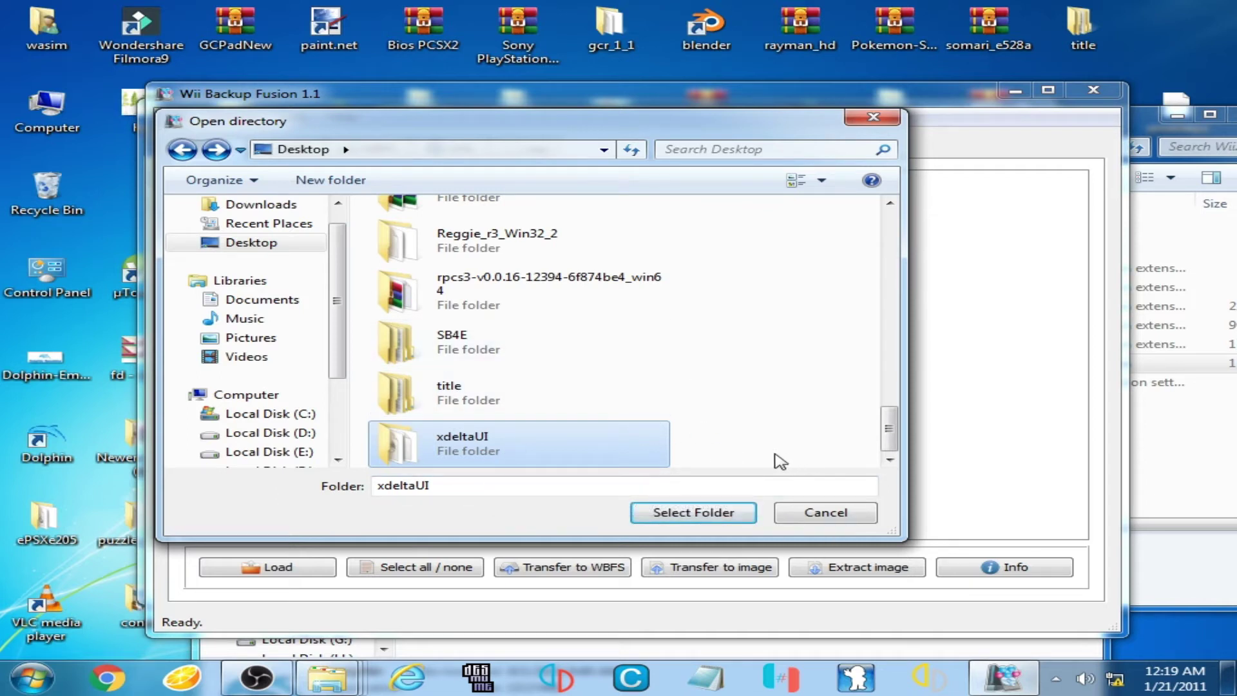
- Cancel the folder picker, close Wii Backup Fusion, and bring the xdeltaUI folder window forward
left_click(793, 514)
left_click(1093, 96)
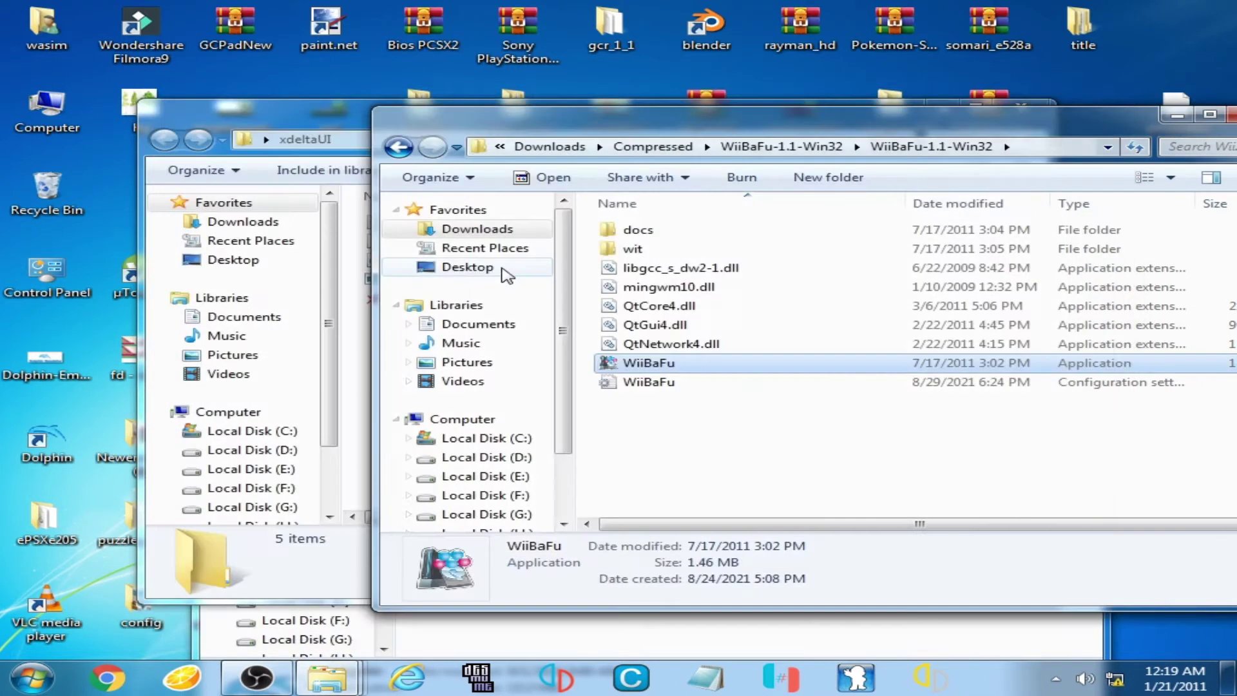
left_click_drag(659, 131, 733, 393)
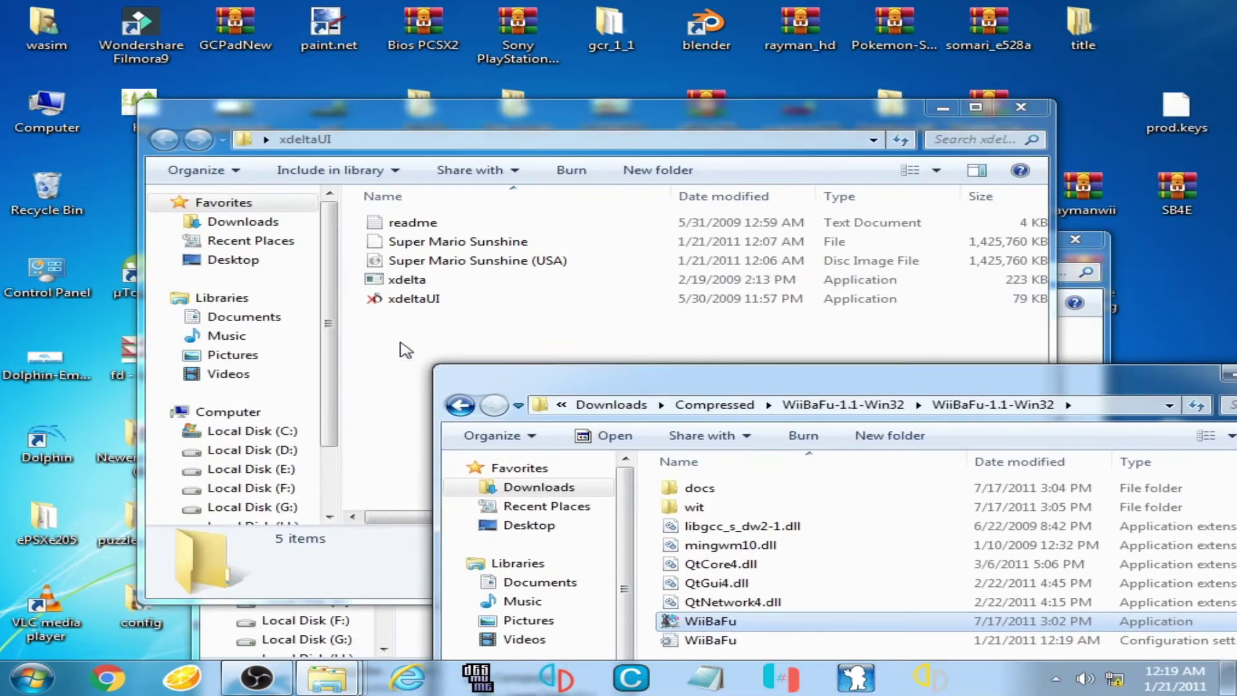
left_click(405, 346)
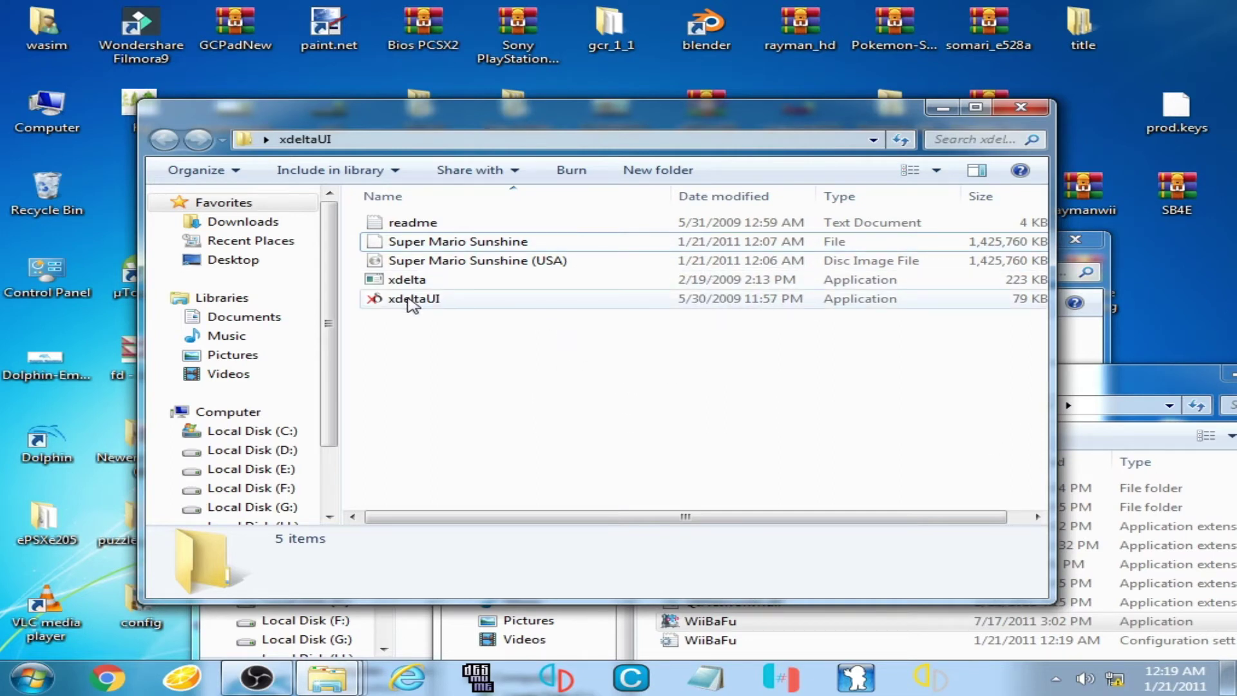
- Drag the WiiBaFu-1.1-Win32 window up and left over the xdeltaUI window
left_click_drag(1134, 386, 882, 146)
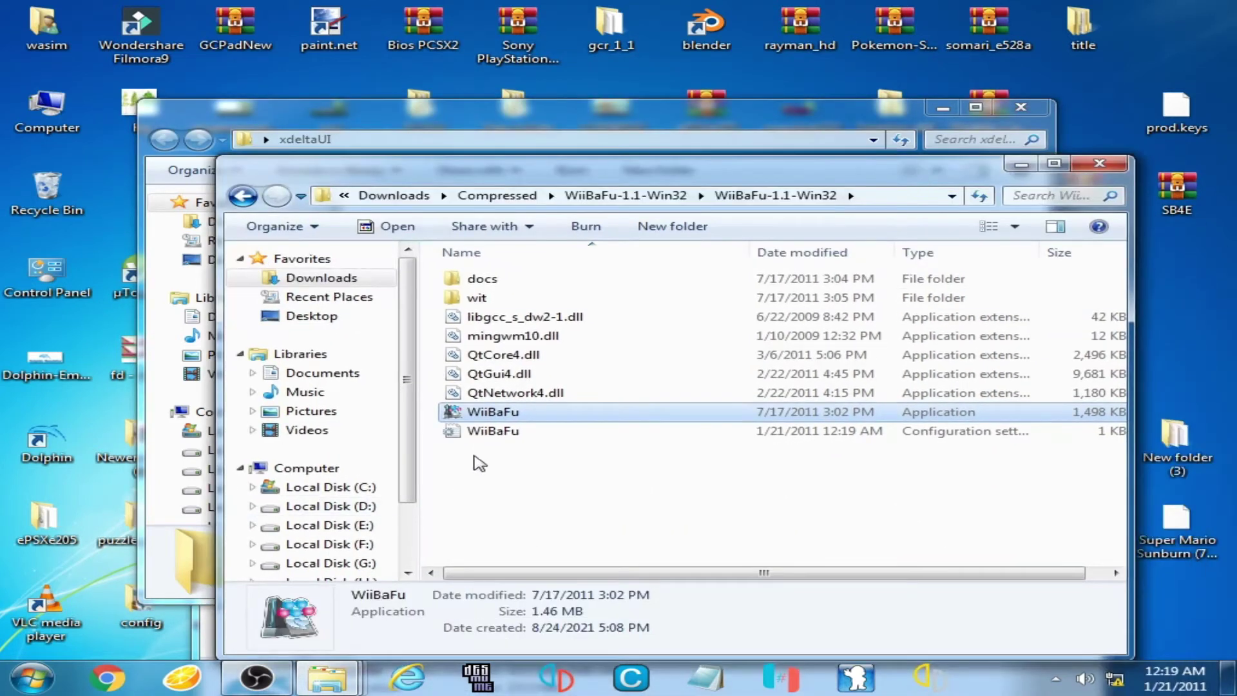
- Relaunch Wii Backup Fusion, load games from Desktop > xdeltaUI, and select the GMSE01 Super Mario Sunshine row
double_click(485, 416)
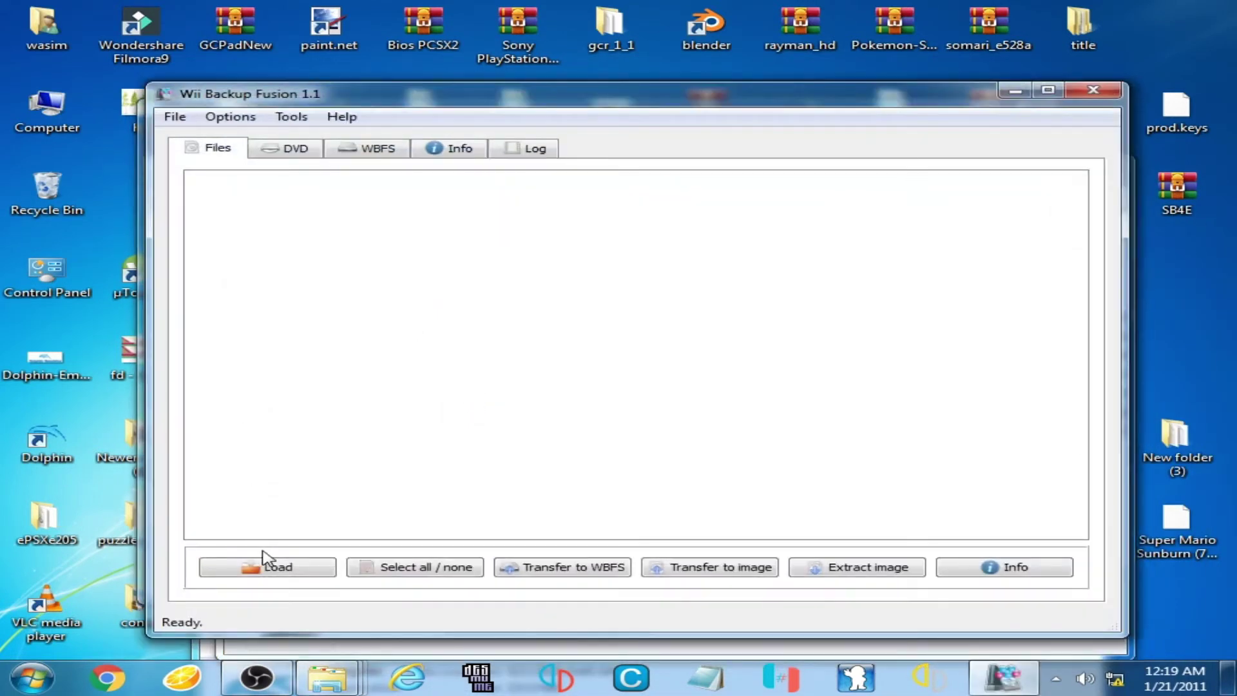
left_click(288, 578)
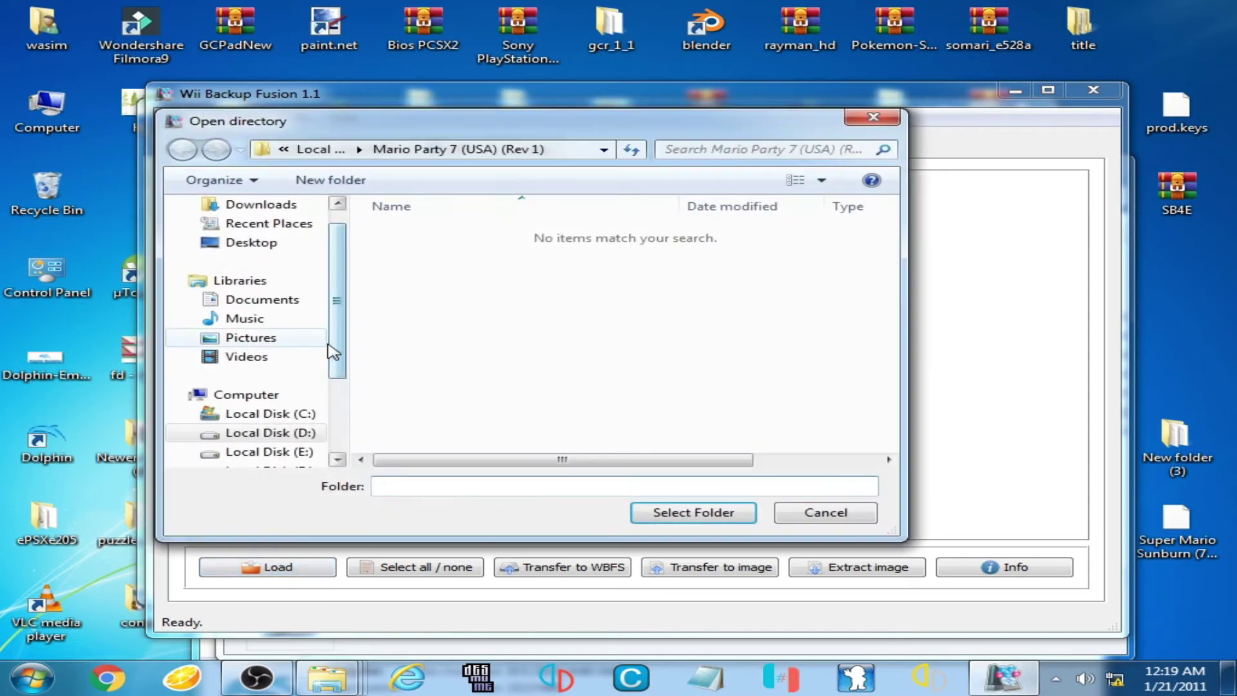
left_click(258, 251)
scroll(857, 322, "down", 10)
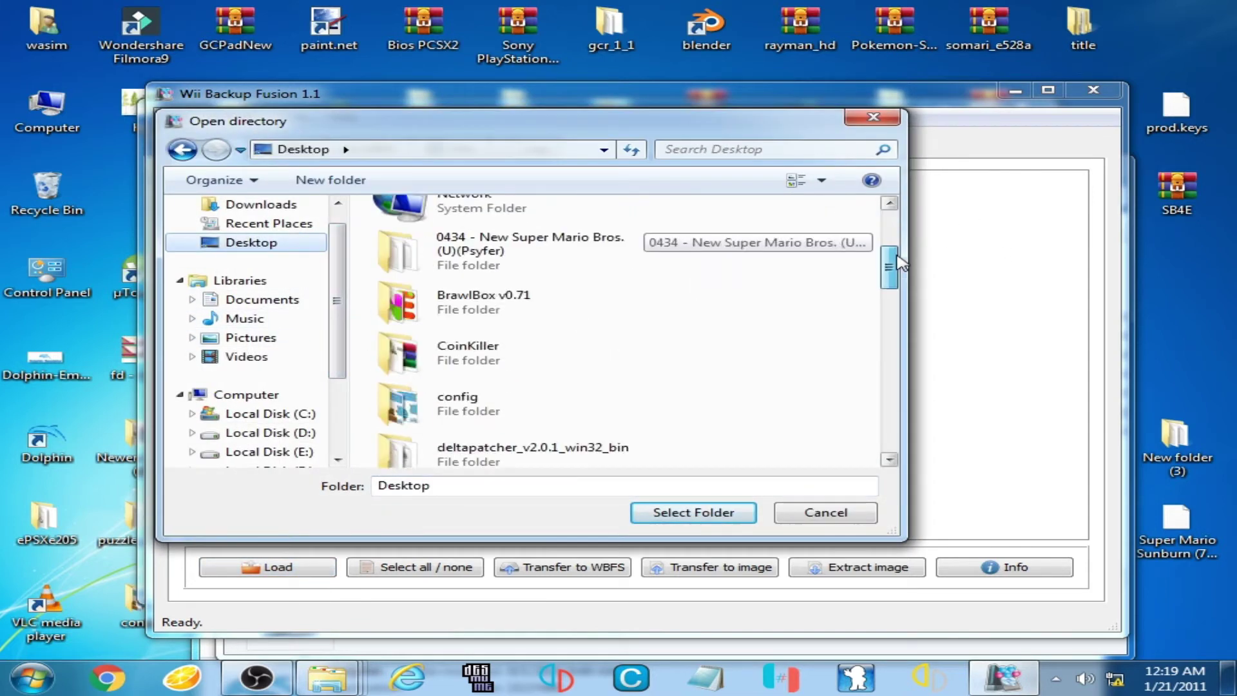
left_click(496, 442)
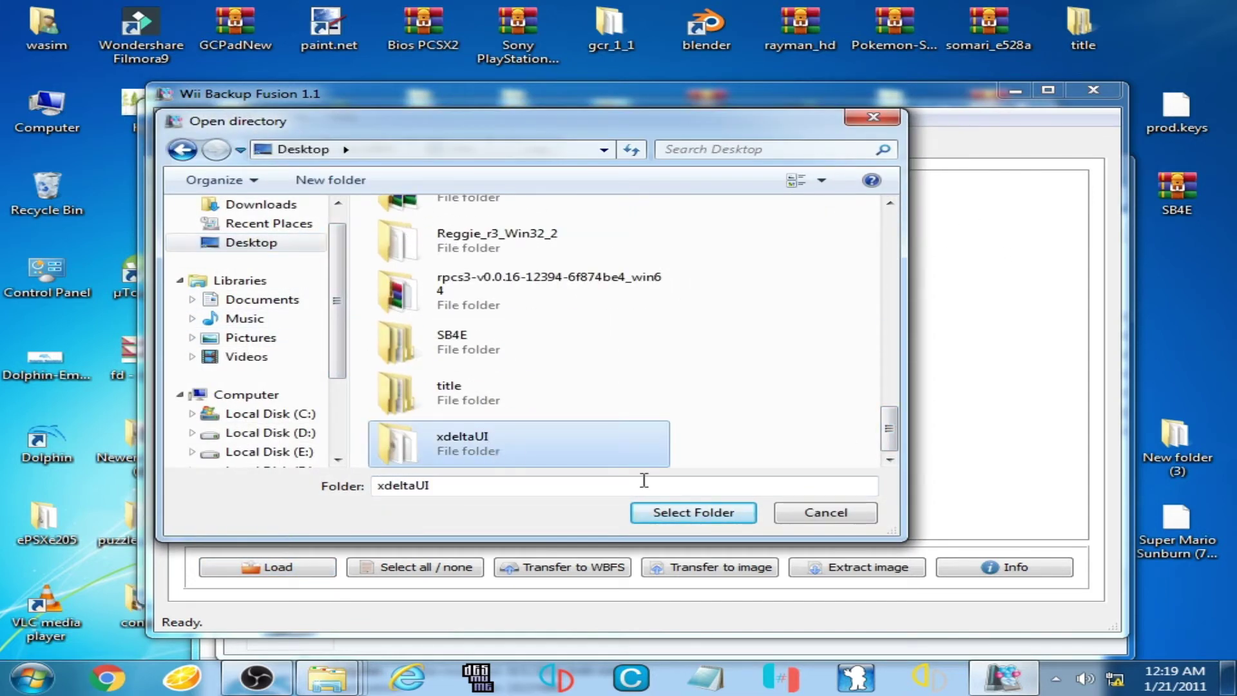
left_click(671, 511)
left_click(444, 220)
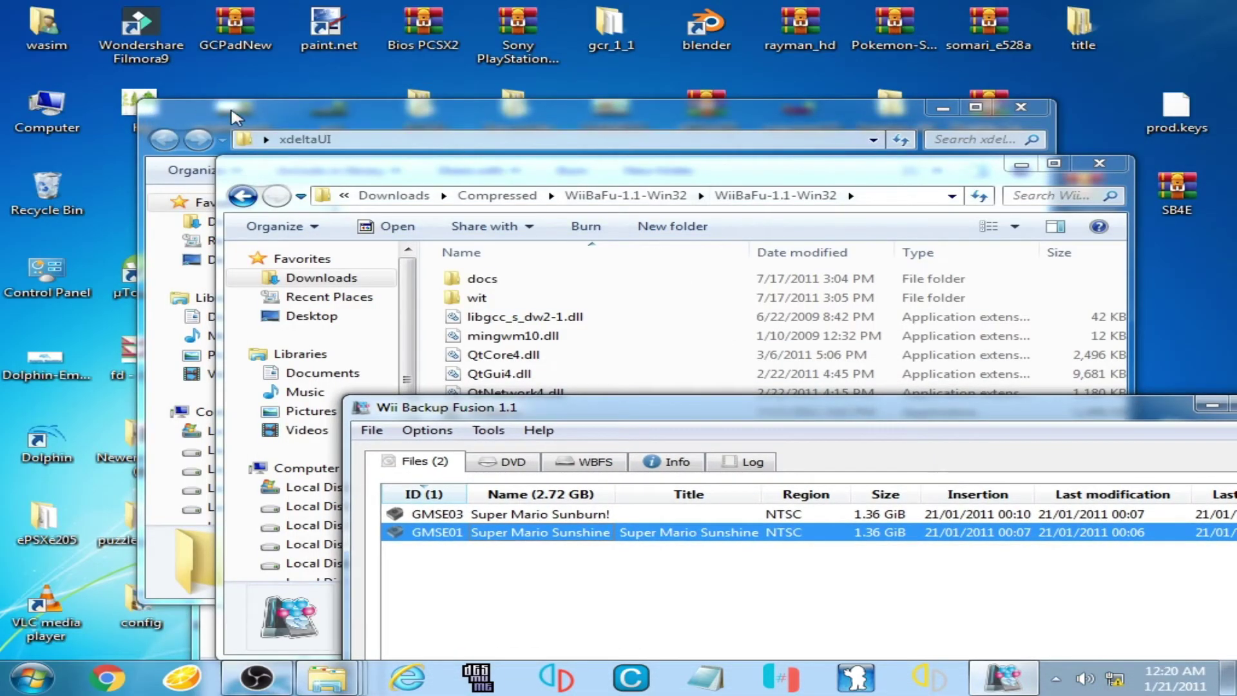
- Inspect the 1.35 GB patched Super Mario Sunshine file in the xdeltaUI folder
left_click_drag(235, 116, 355, 111)
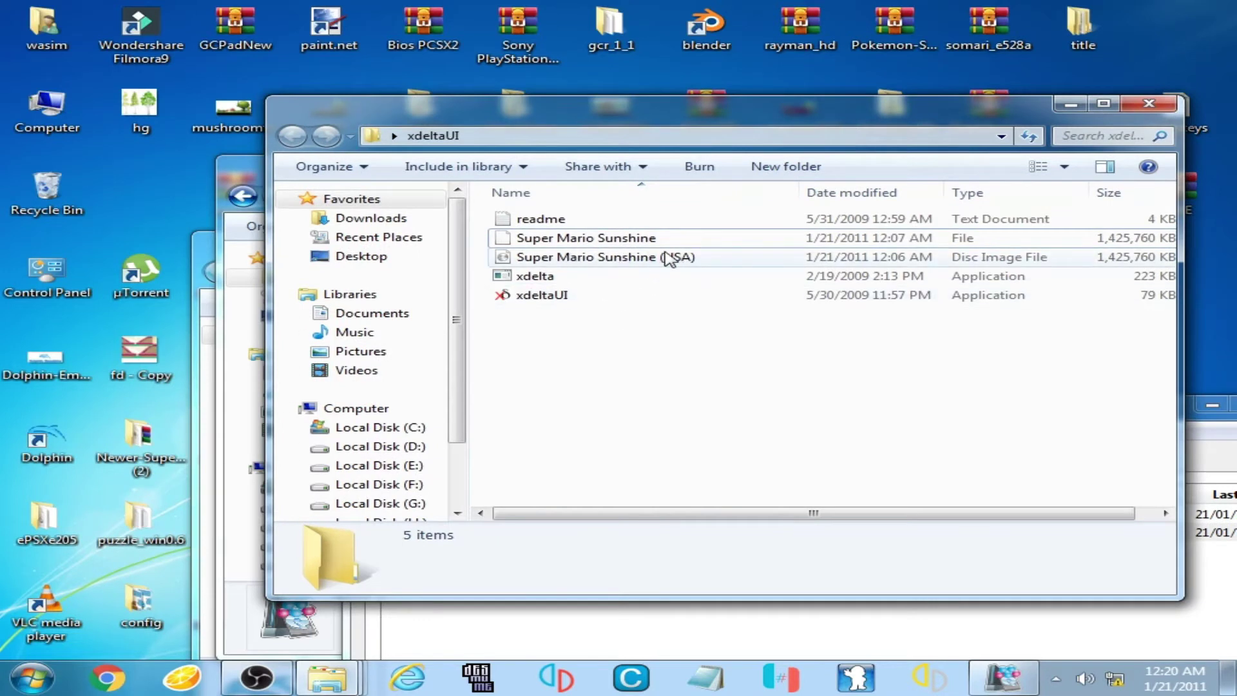
left_click(612, 244)
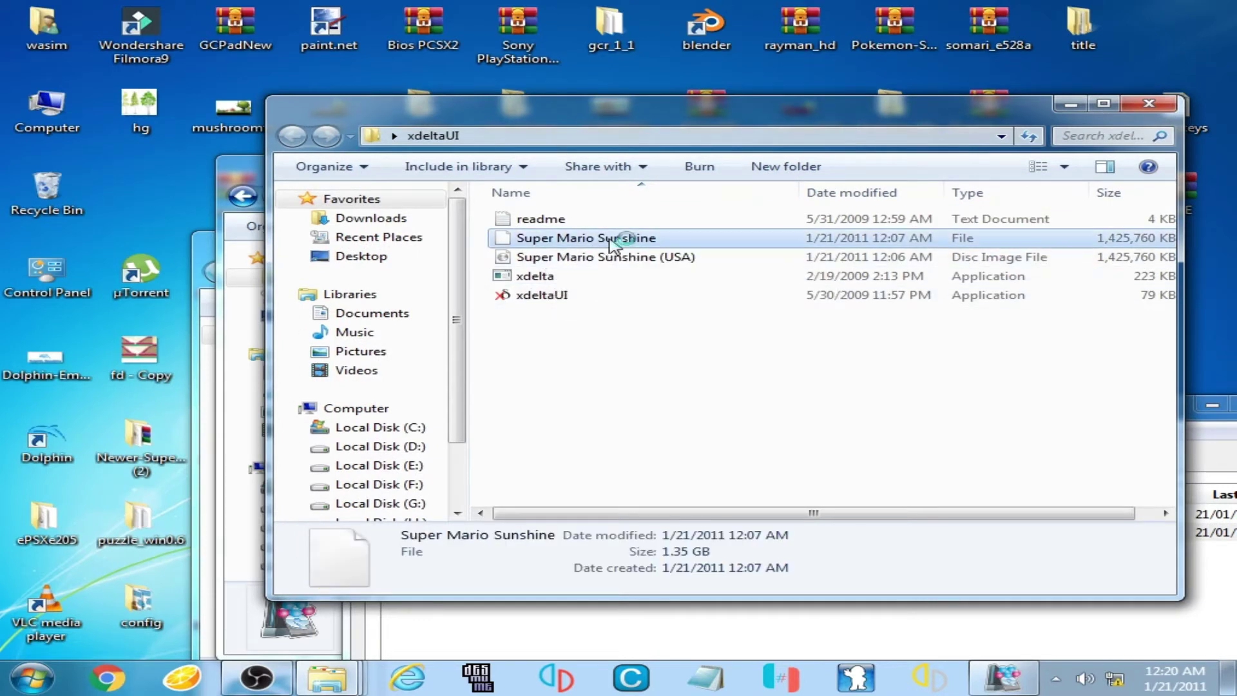
right_click(614, 244)
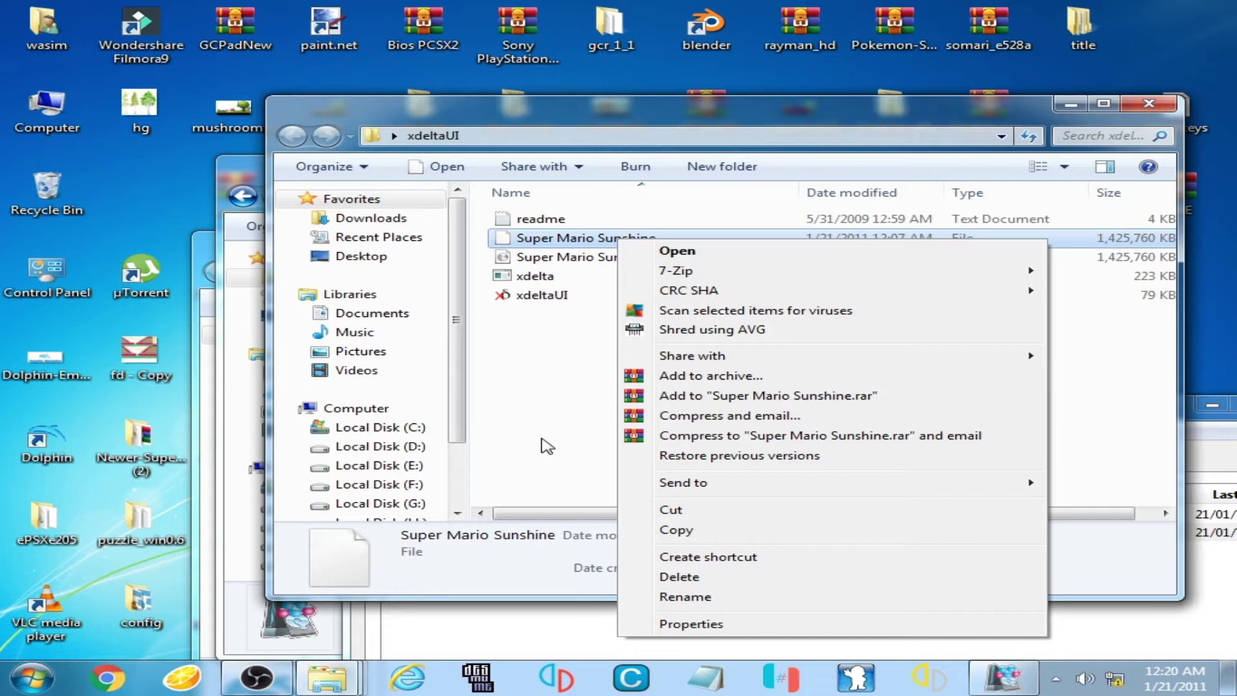
left_click(547, 446)
- Return to Wii Backup Fusion and select the GMSE03 Super Mario Sunburn! row
left_click(877, 637)
left_click_drag(799, 423, 670, 180)
left_click(405, 272)
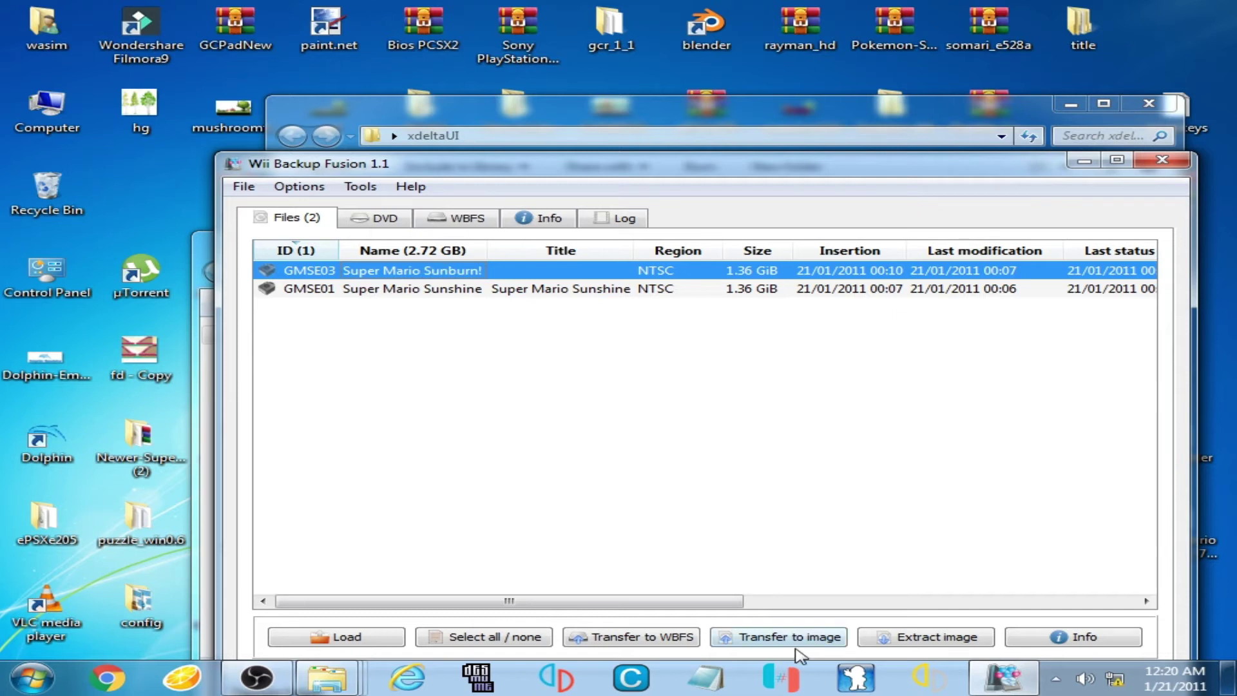
- Start an image transfer and set its output to a new folder inside Desktop > xdeltaUI
left_click(797, 645)
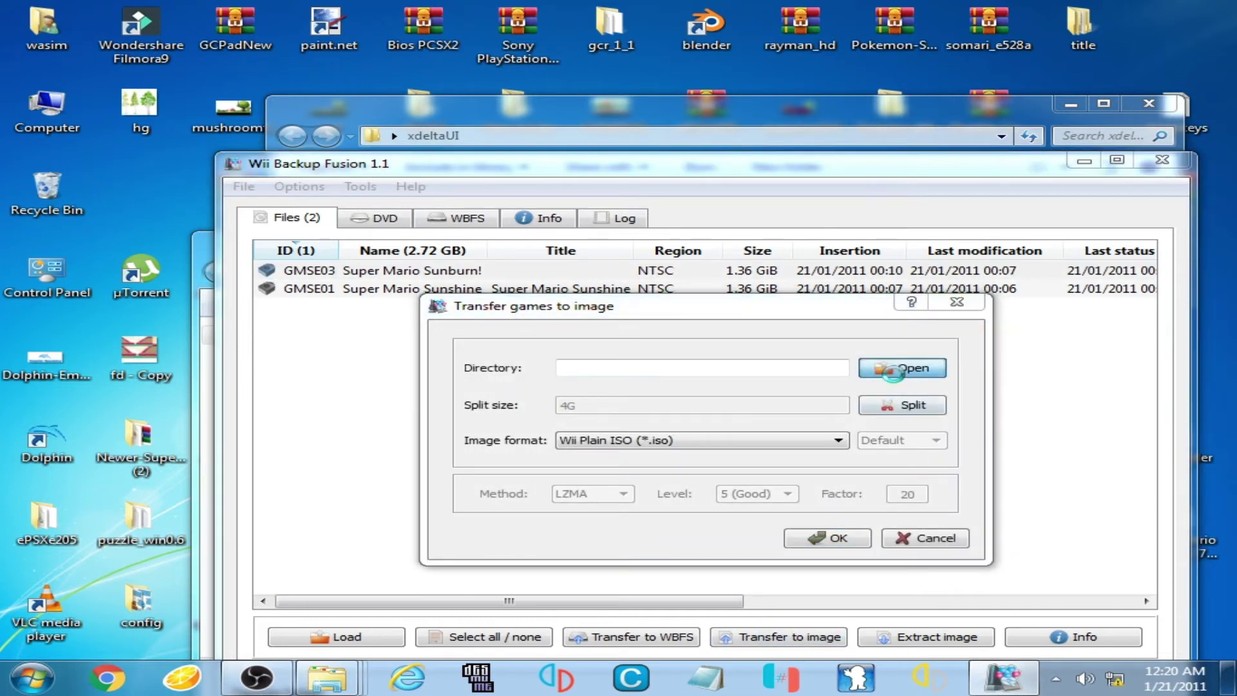
left_click(893, 372)
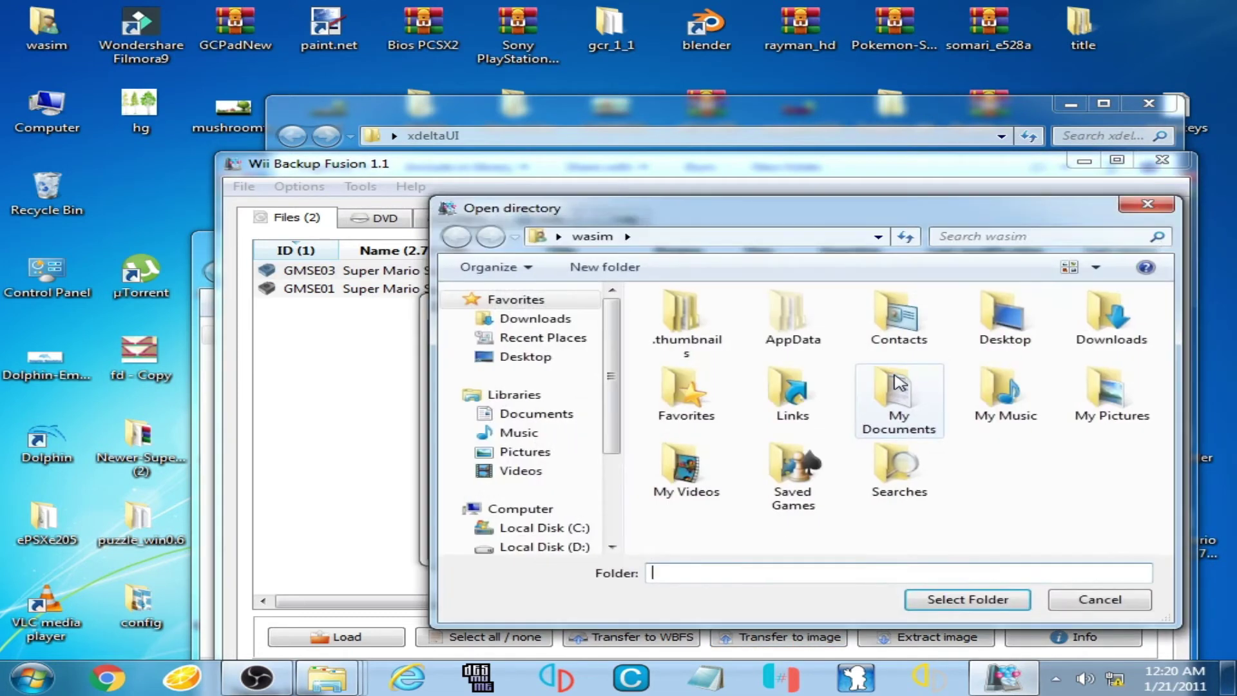
left_click(513, 358)
left_click_drag(1163, 318, 1197, 515)
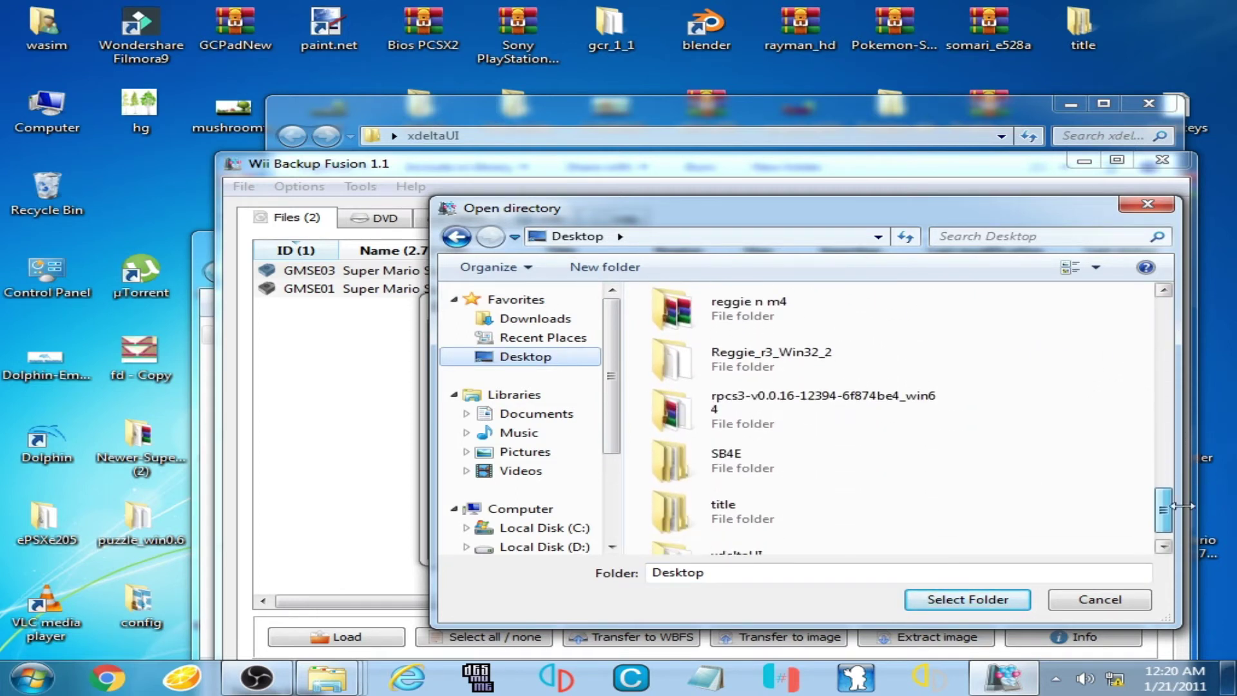
double_click(741, 522)
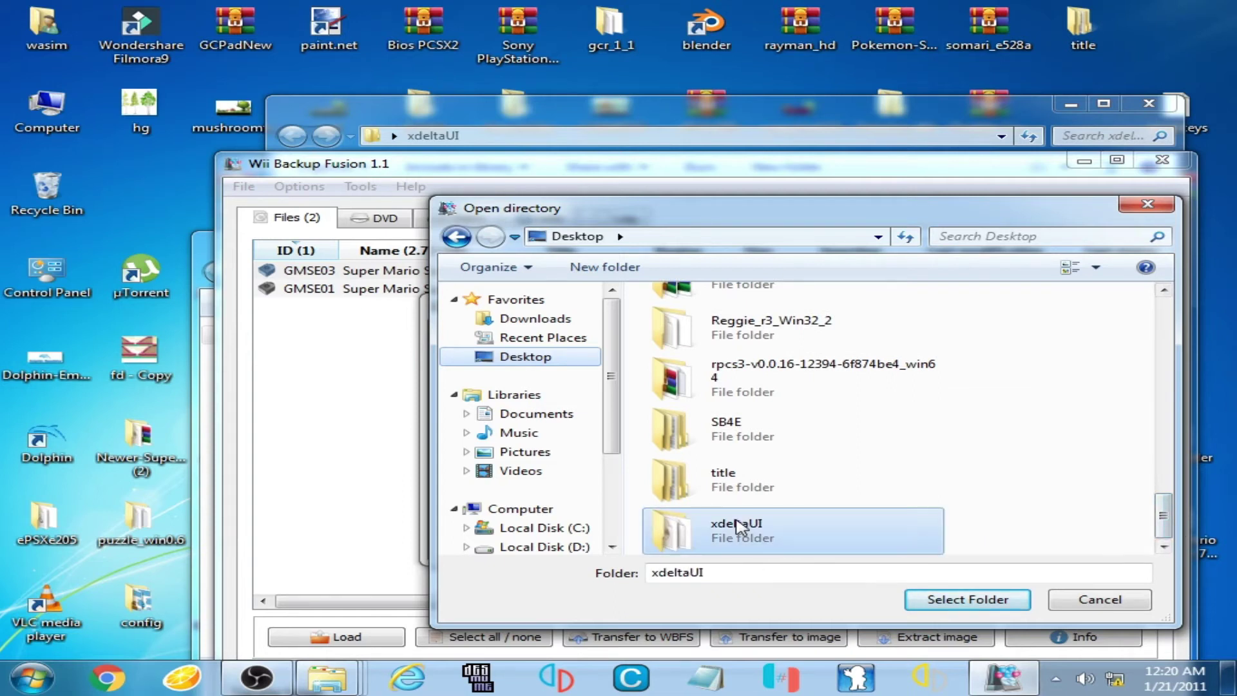
left_click(583, 273)
left_click(755, 422)
left_click(741, 328)
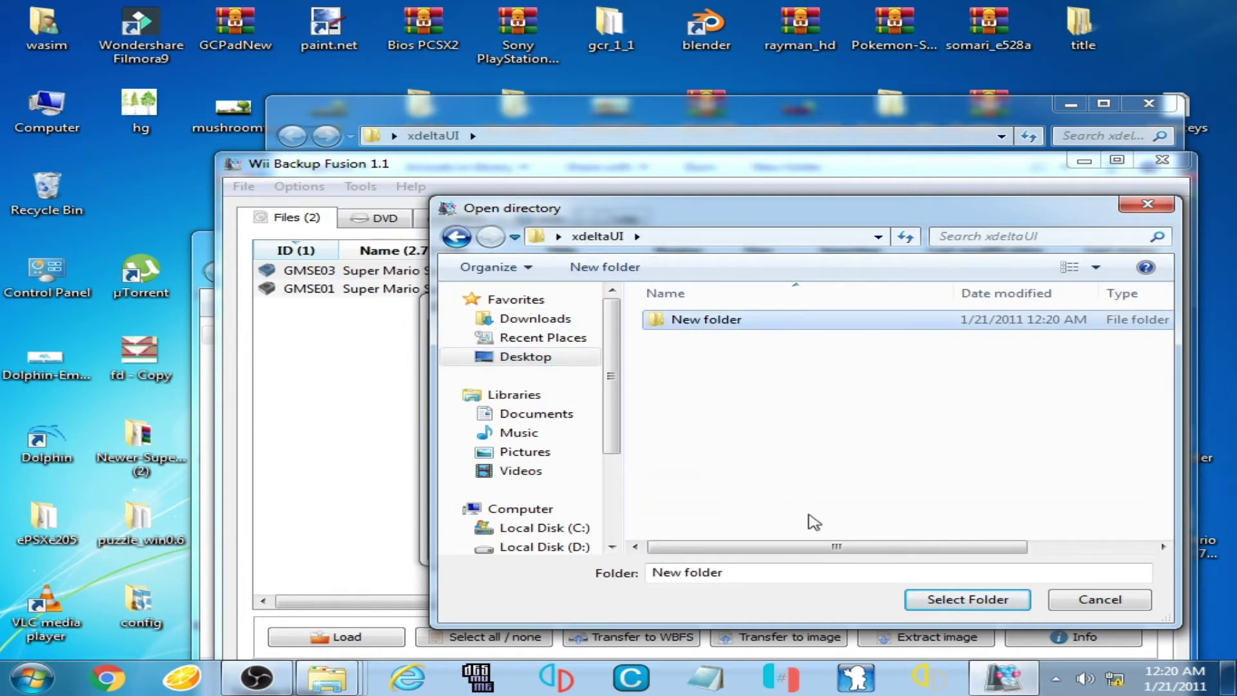
left_click(947, 598)
- Choose the Wii Backup File System Container (*.wbfs) image format and run the transfer
left_click(782, 444)
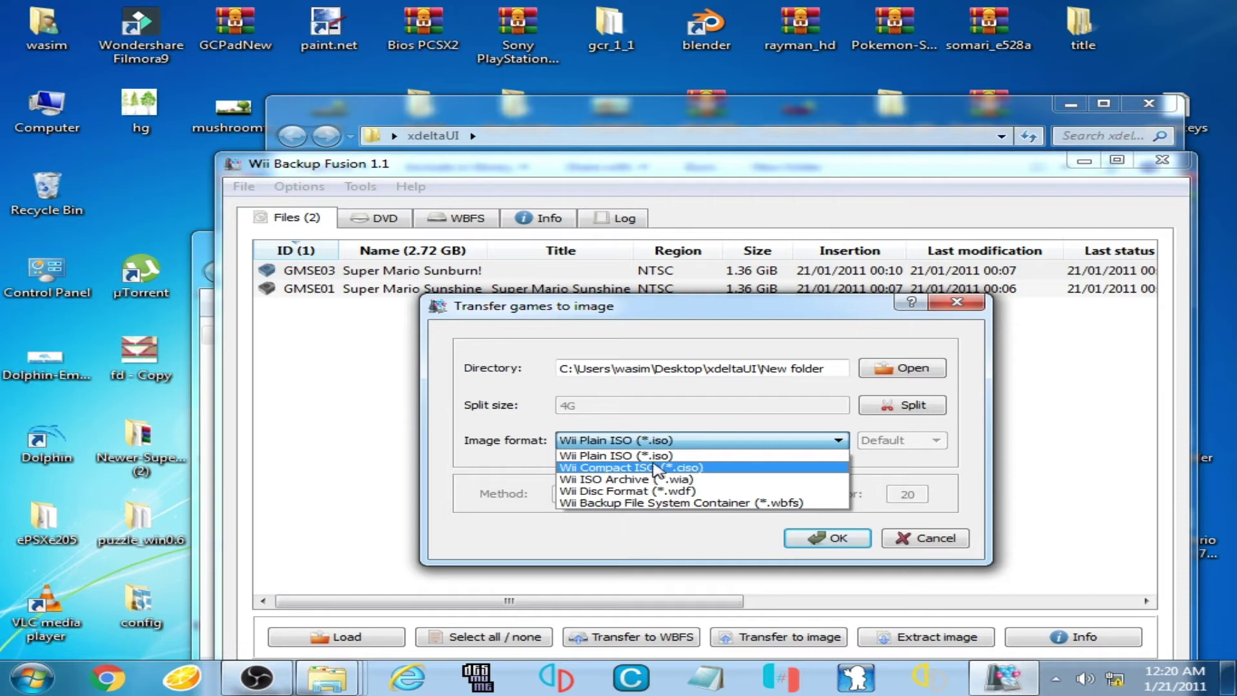
left_click(776, 502)
left_click(826, 538)
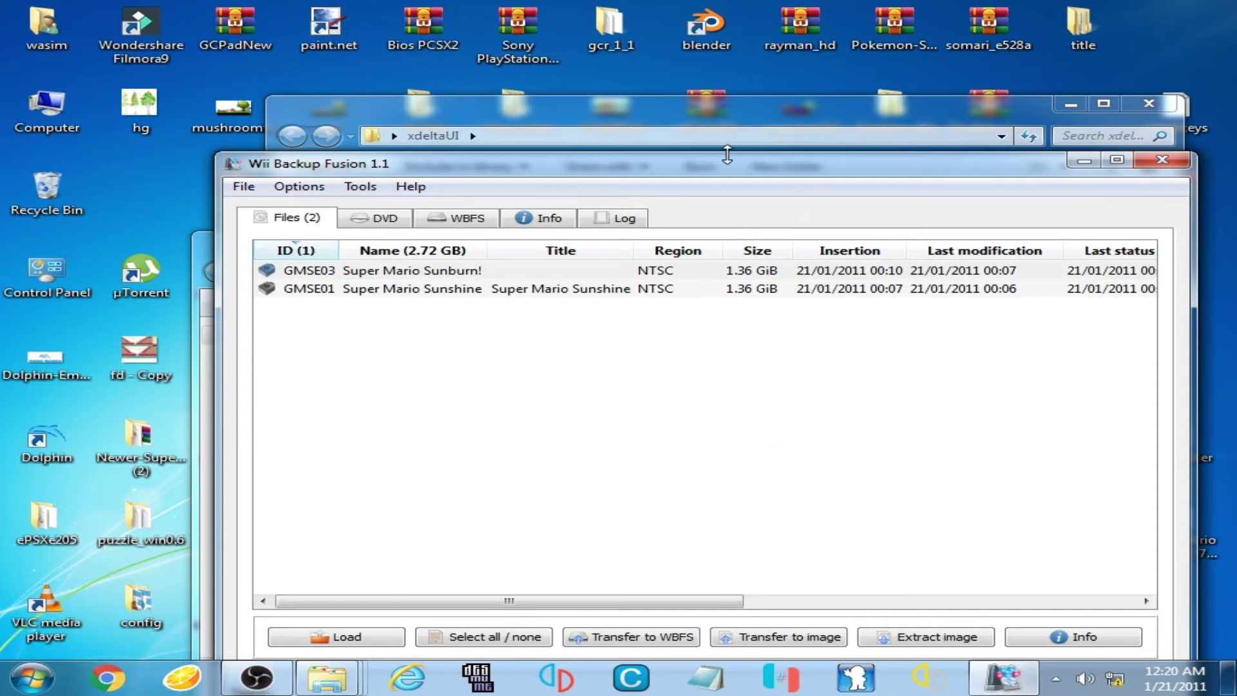
- Close Wii Backup Fusion and reposition the xdeltaUI folder window in Explorer
left_click_drag(745, 175, 698, 65)
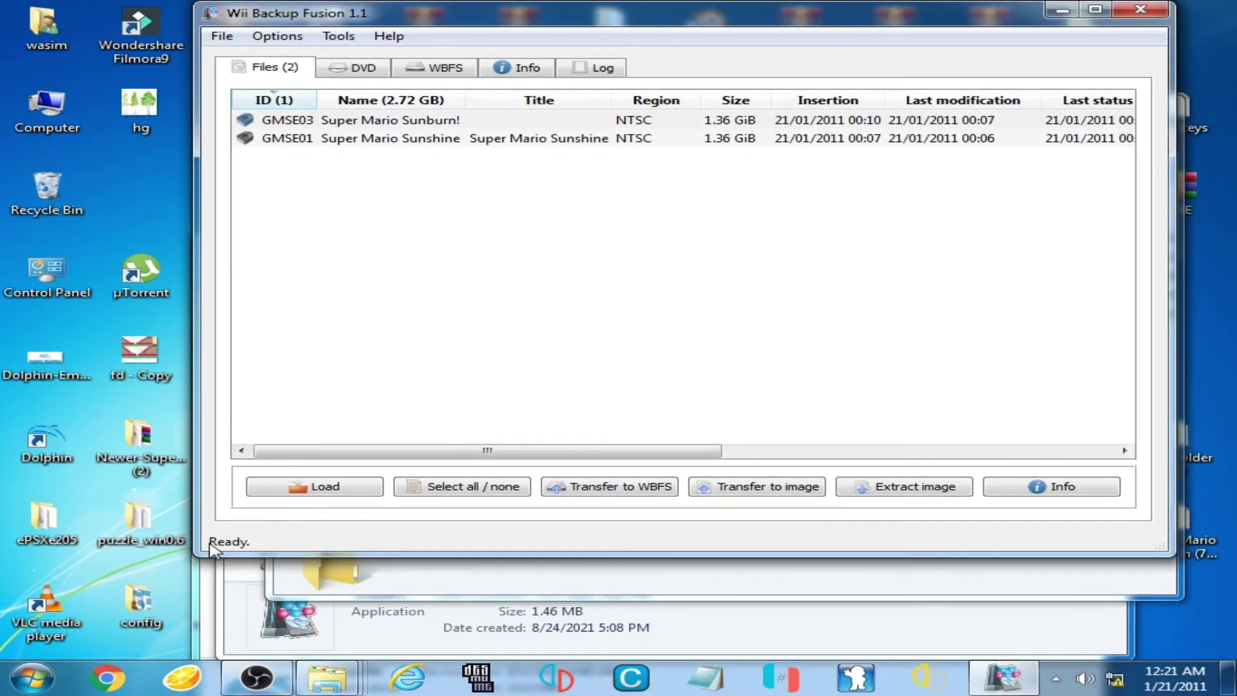
left_click(1140, 10)
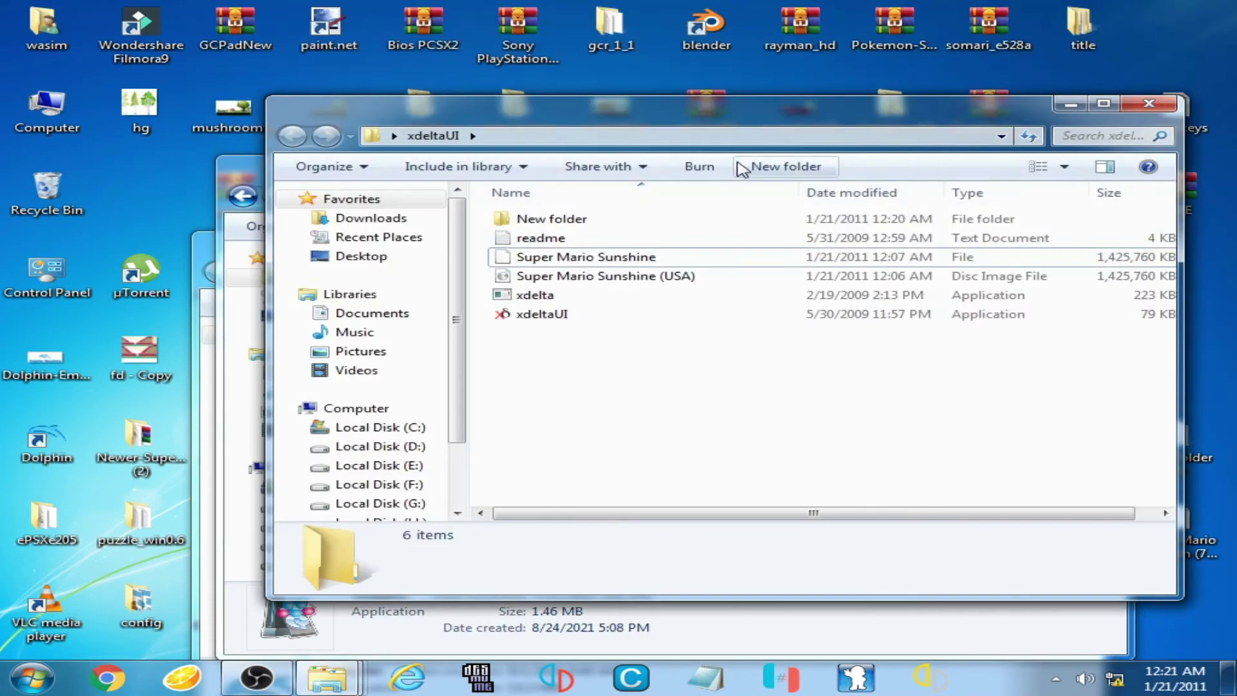
left_click_drag(800, 116, 888, 192)
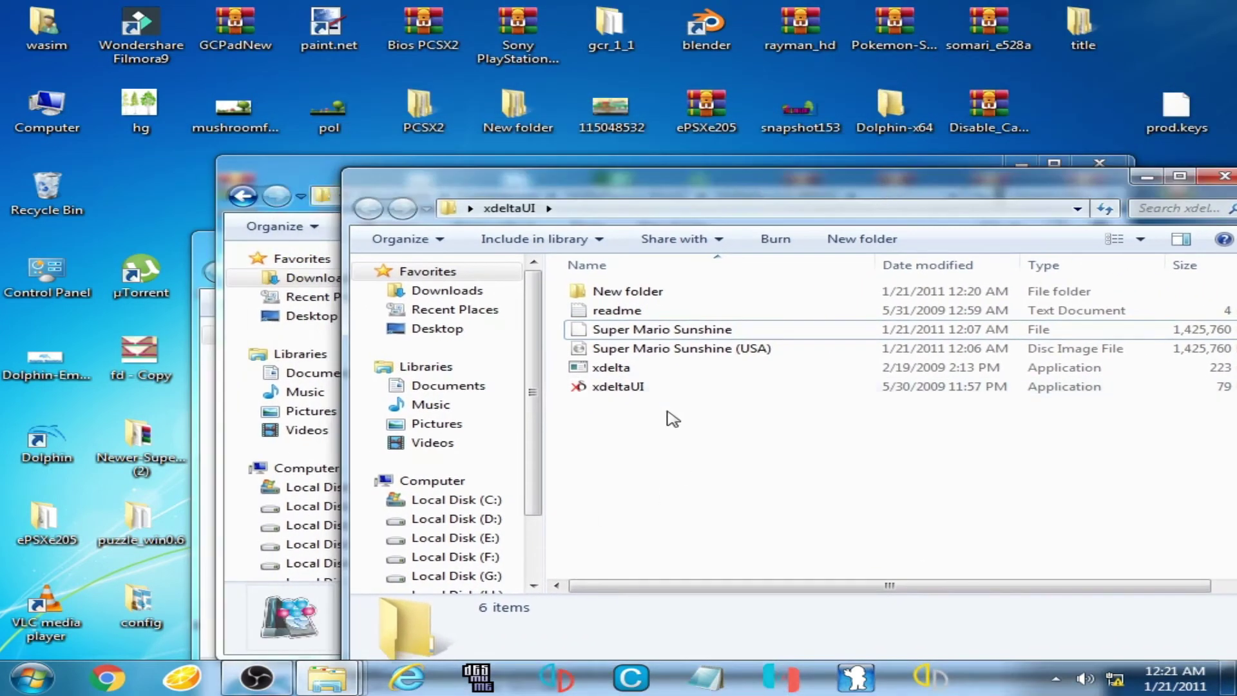
left_click_drag(730, 194, 509, 145)
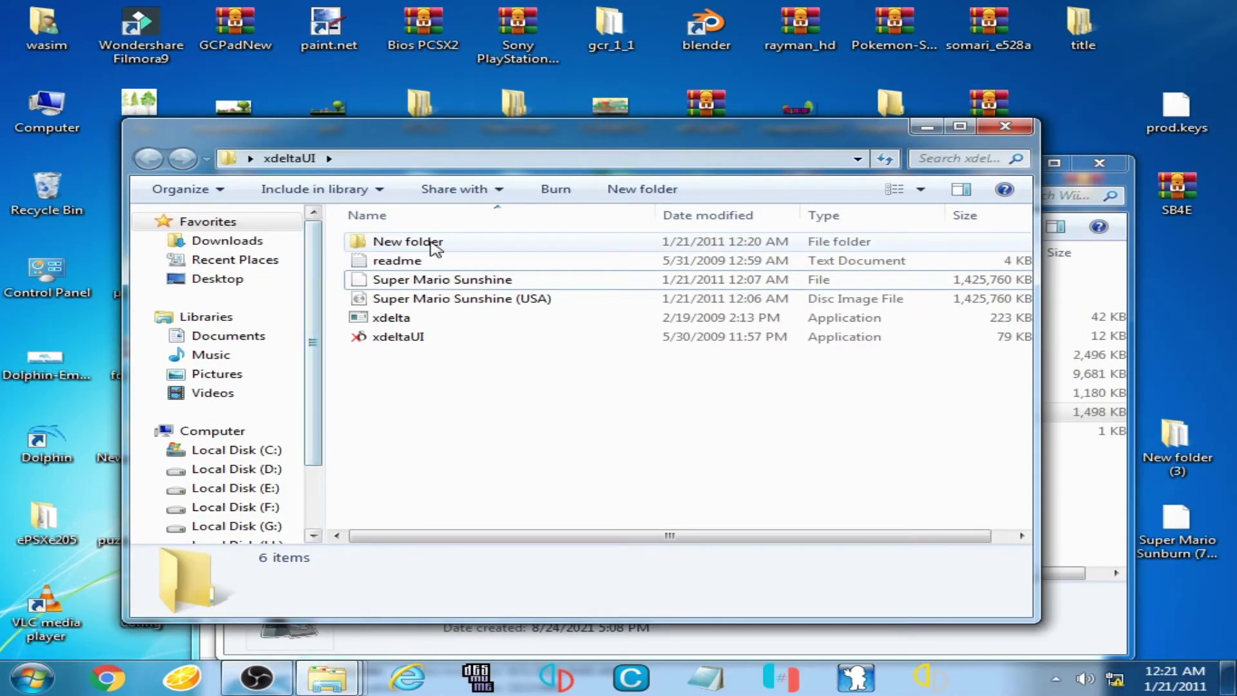
- Open xdeltaUI's New folder to reveal the finished 1,345,536 KB GMSE03.wbfs file
double_click(435, 248)
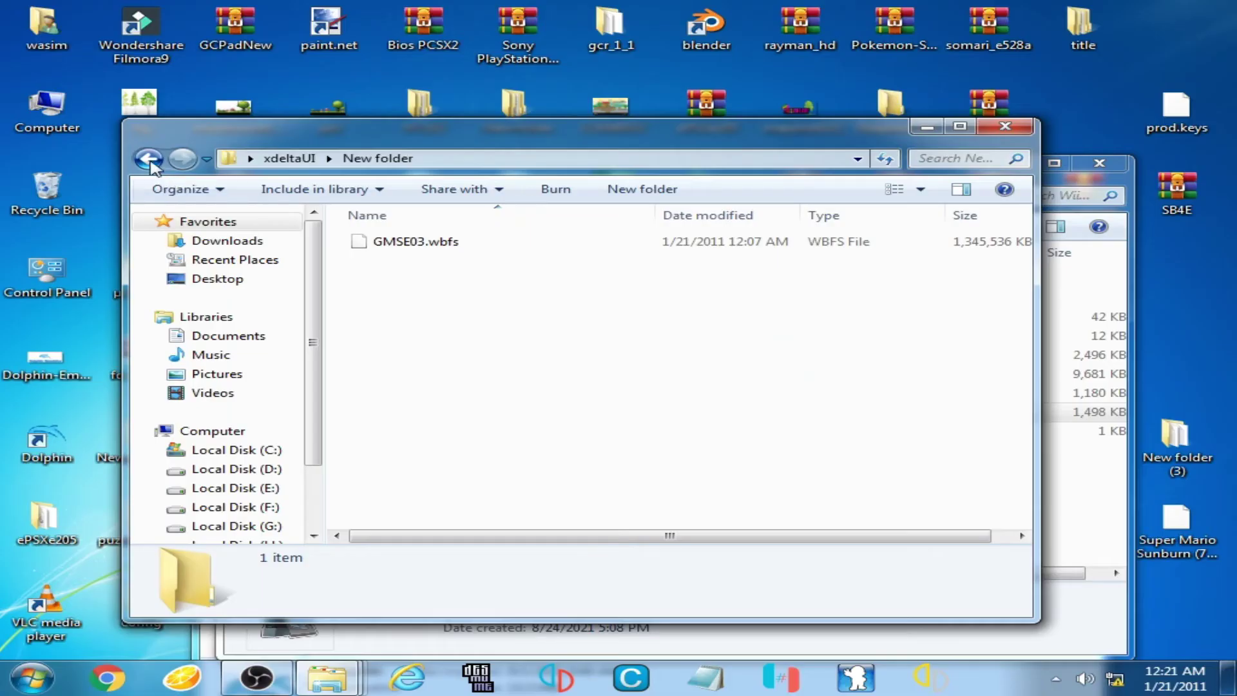
key("BackSpace")
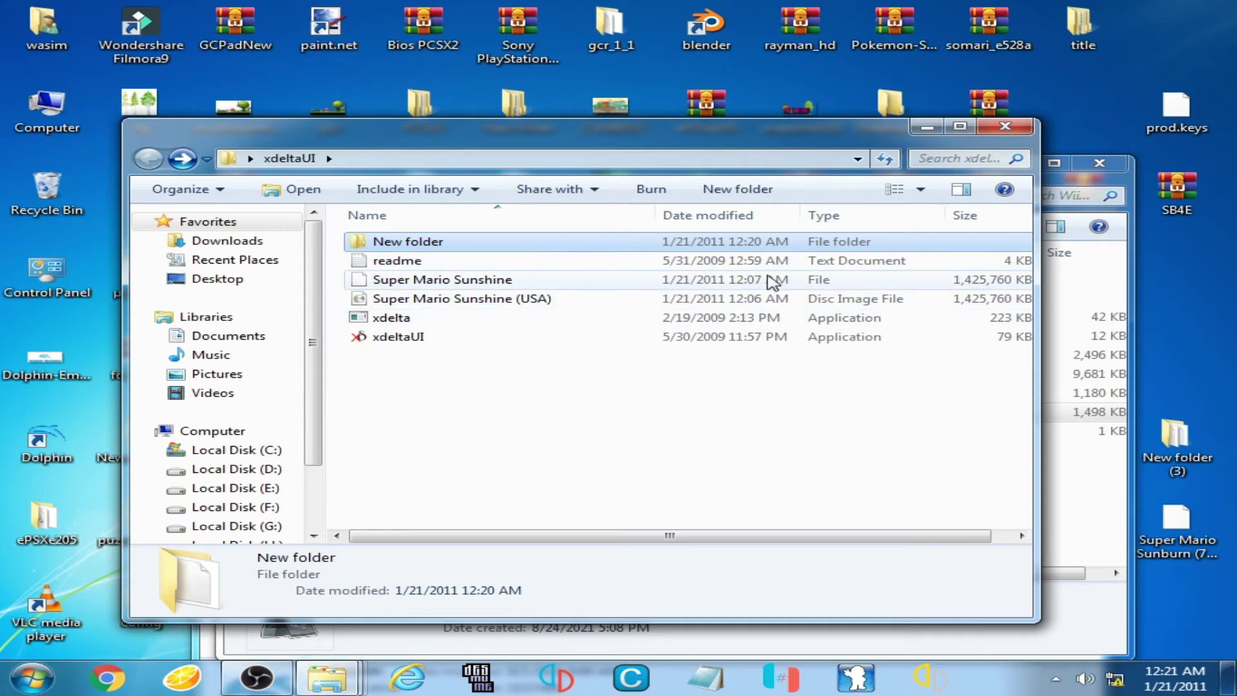
double_click(557, 248)
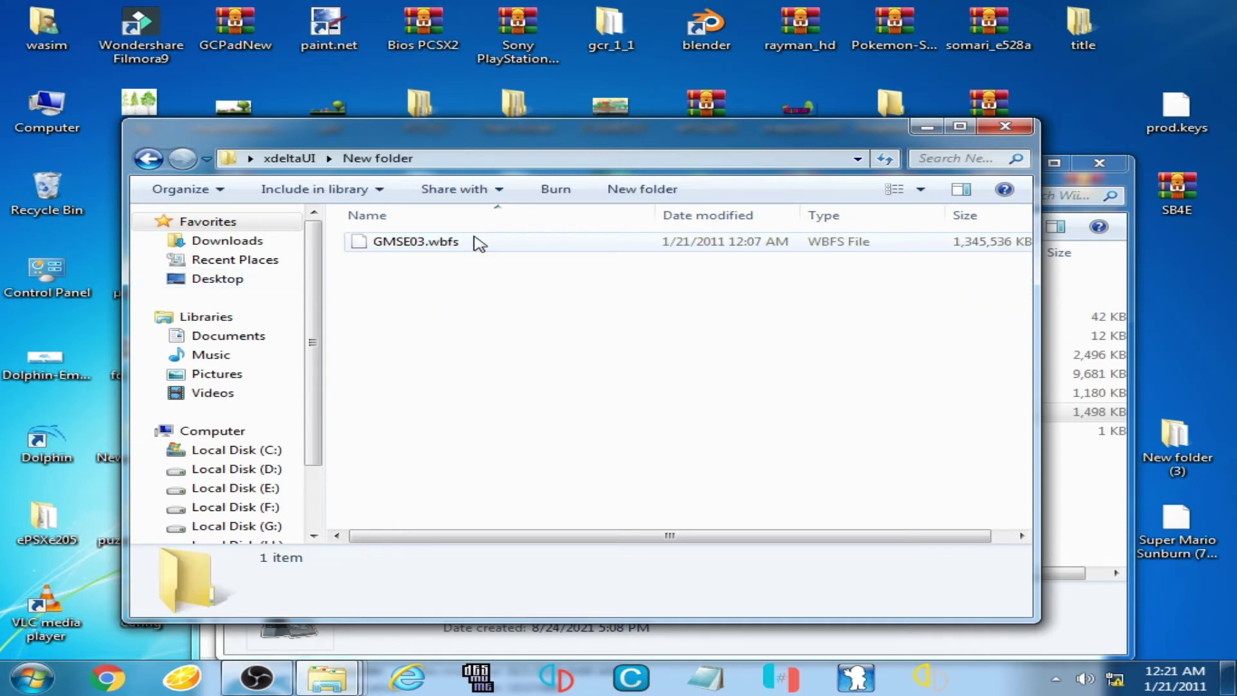
left_click_drag(455, 143, 636, 130)
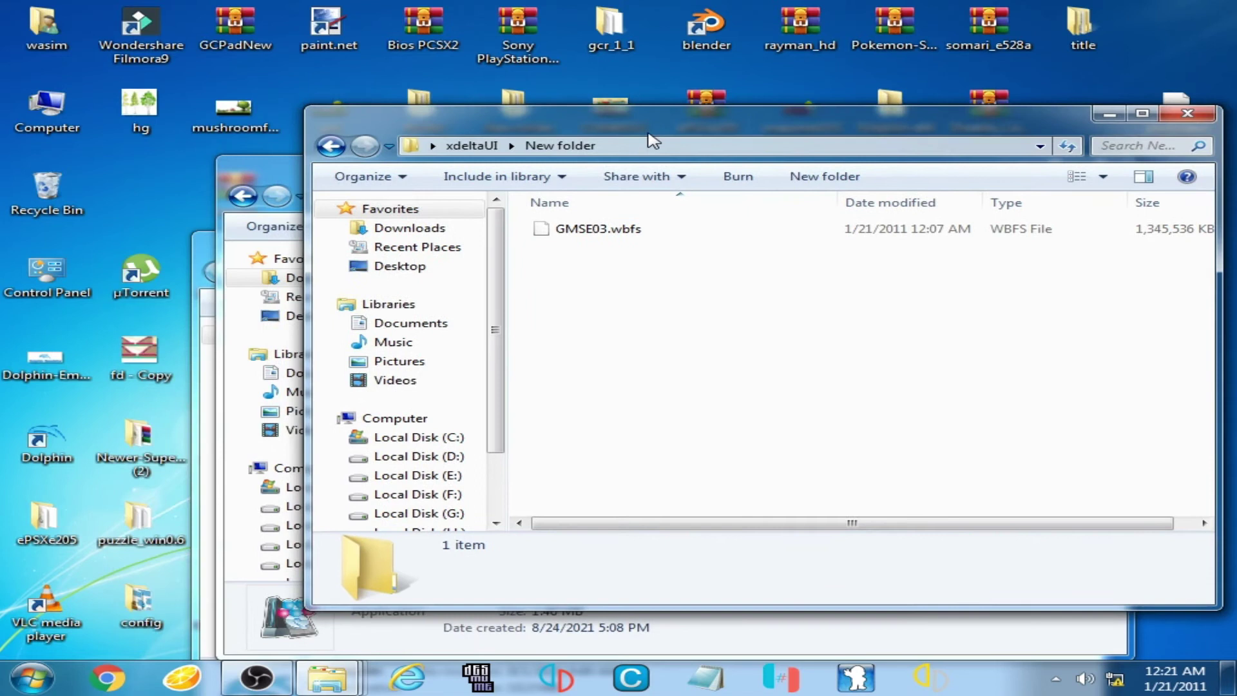
left_click(205, 230)
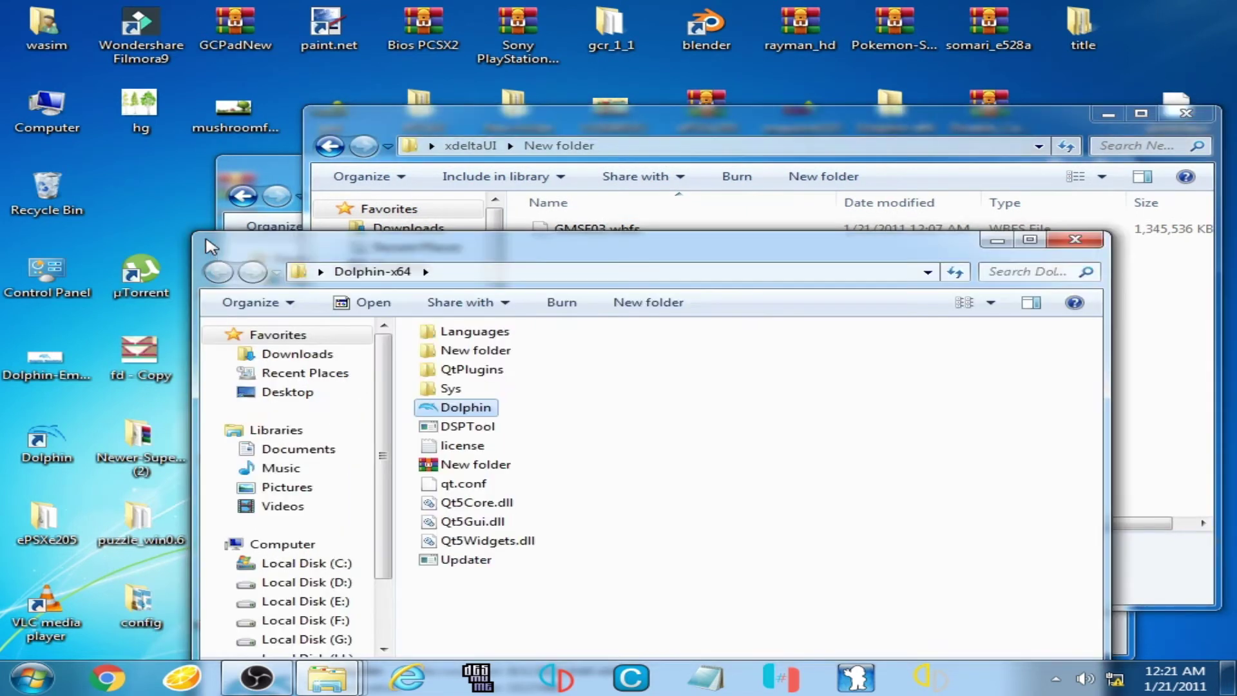
double_click(465, 413)
left_click(334, 160)
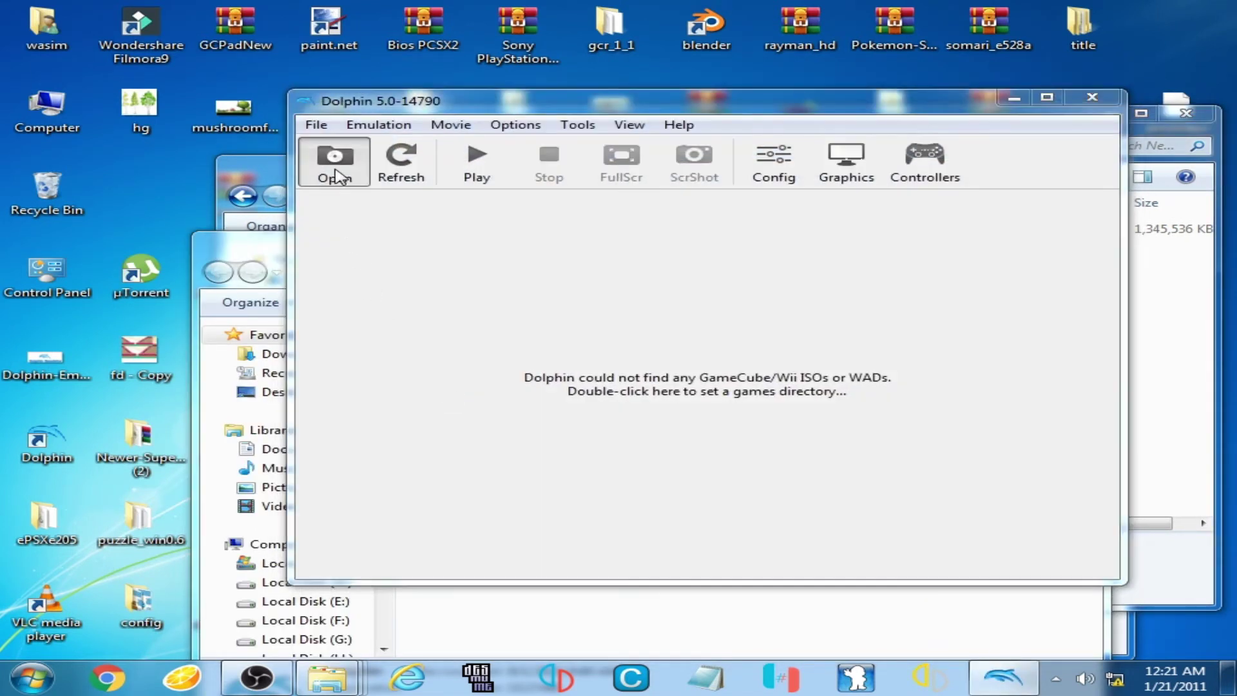
double_click(291, 124)
double_click(326, 129)
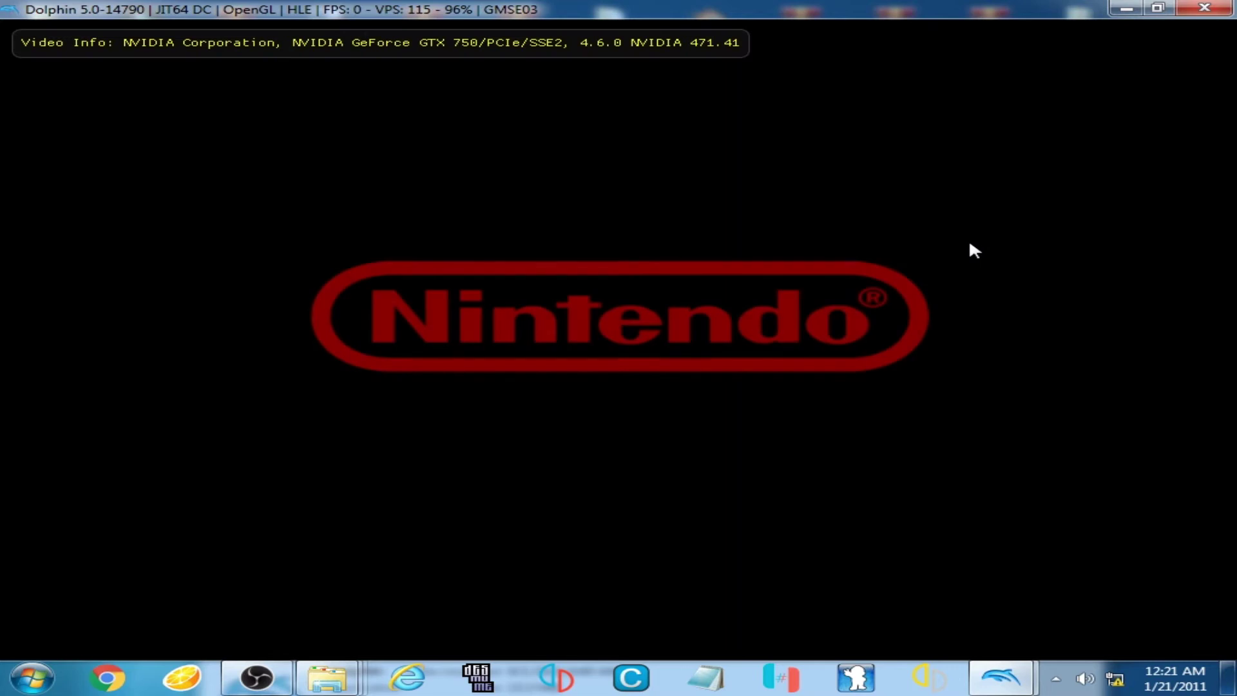
left_click(1158, 8)
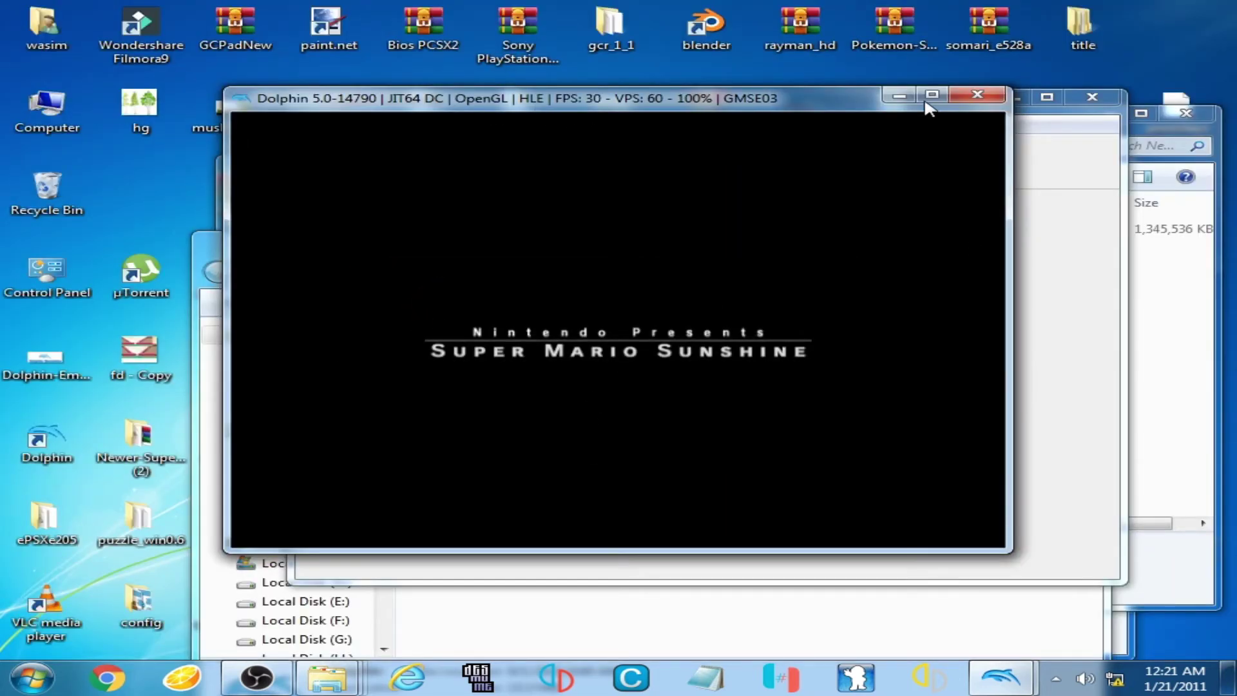
left_click(977, 95)
left_click(638, 352)
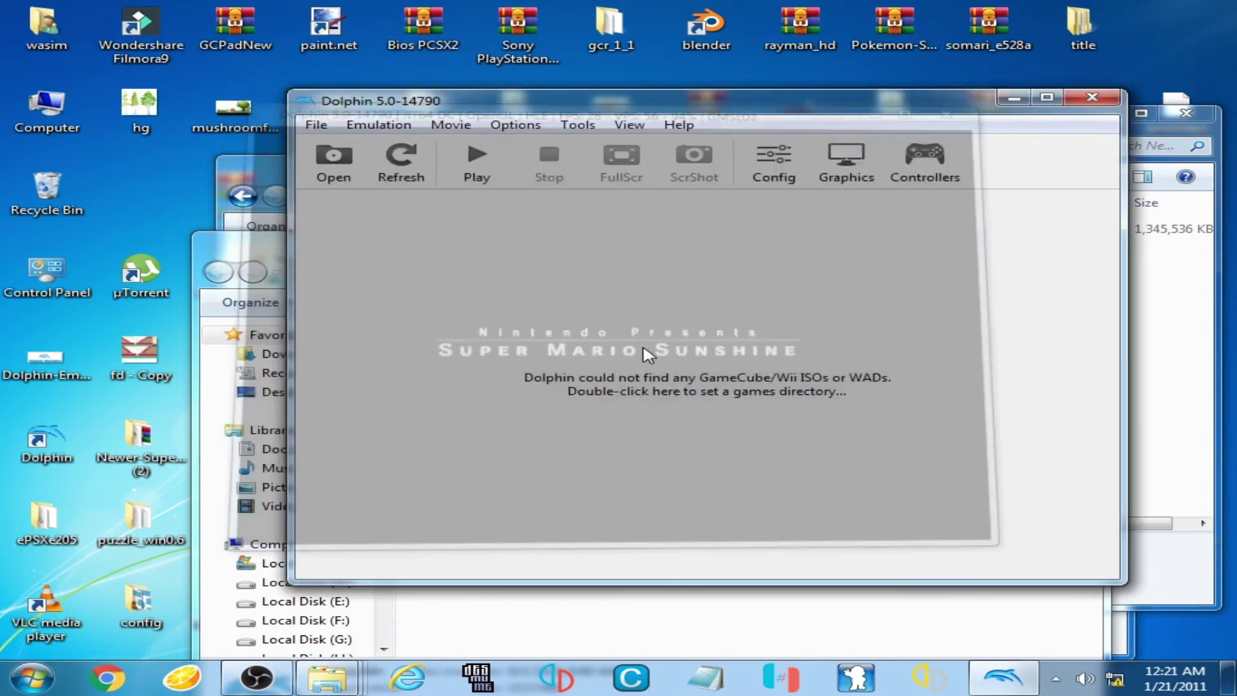
left_click(1092, 97)
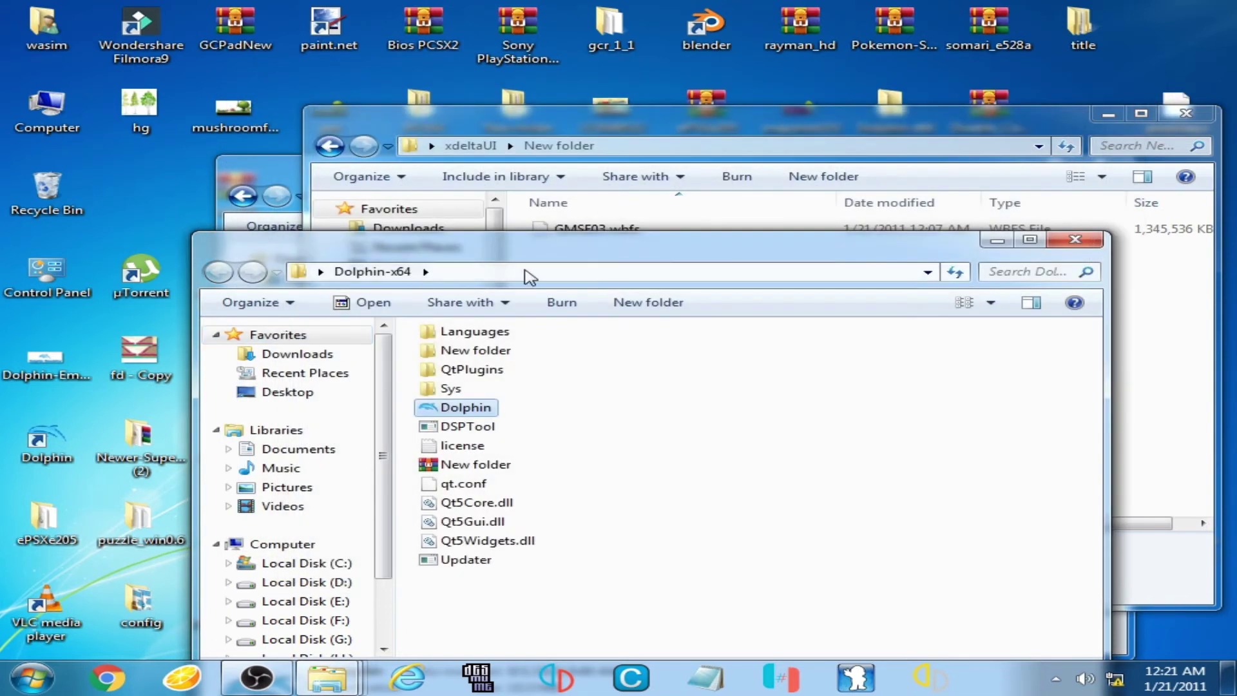
left_click(1074, 240)
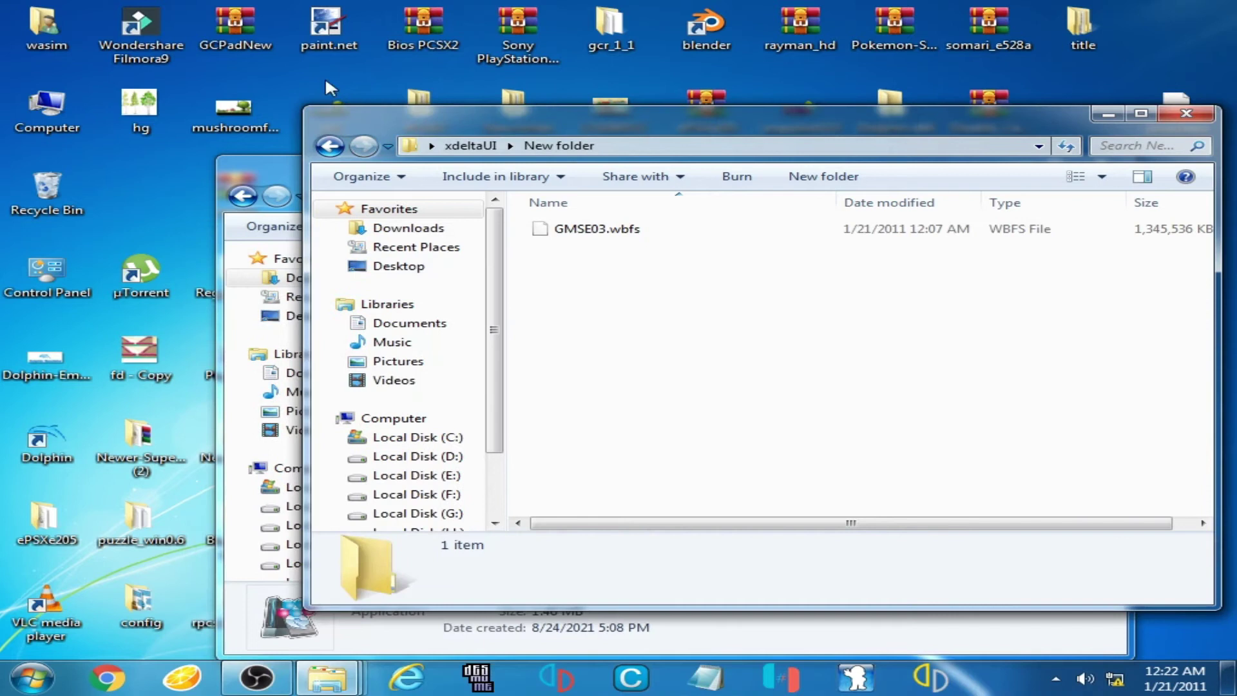